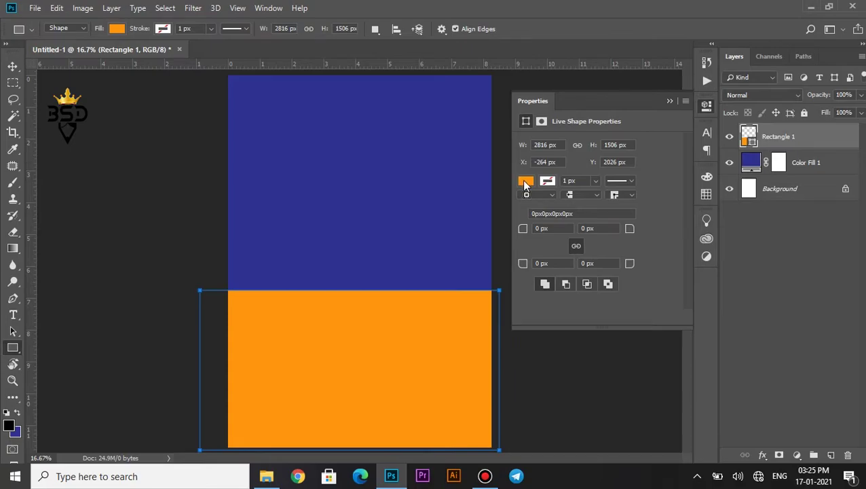
Recolor the lower rectangle to white and rasterize its layer
{"action": "left_click", "coordinate": [543, 247]}
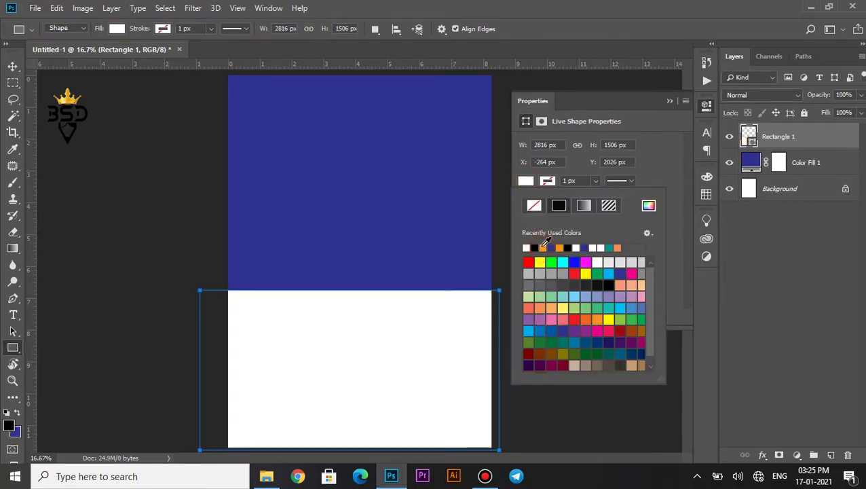
{"action": "key", "text": "v"}
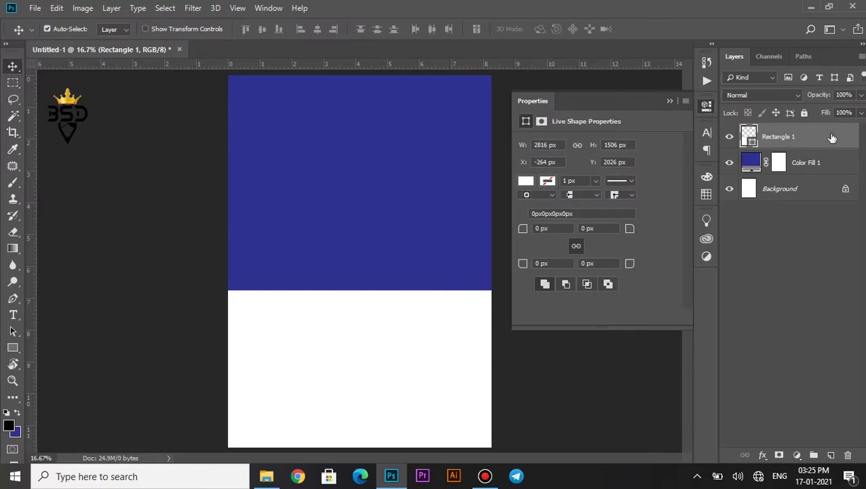
{"action": "right_click", "coordinate": [809, 142]}
{"action": "left_click", "coordinate": [706, 153]}
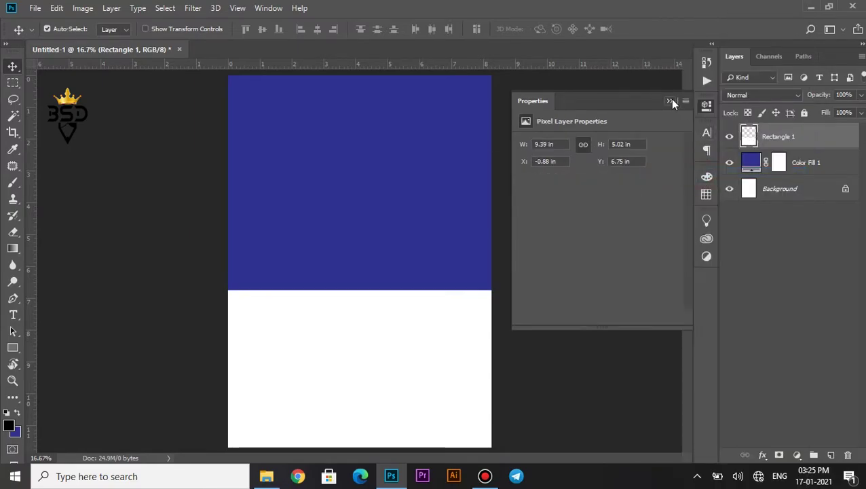
{"action": "left_click", "coordinate": [670, 101]}
Place the 30567360-india-new-delhi-skyline image above the blue fill layer and enlarge it to the page width, about 193%
{"action": "left_click", "coordinate": [414, 138]}
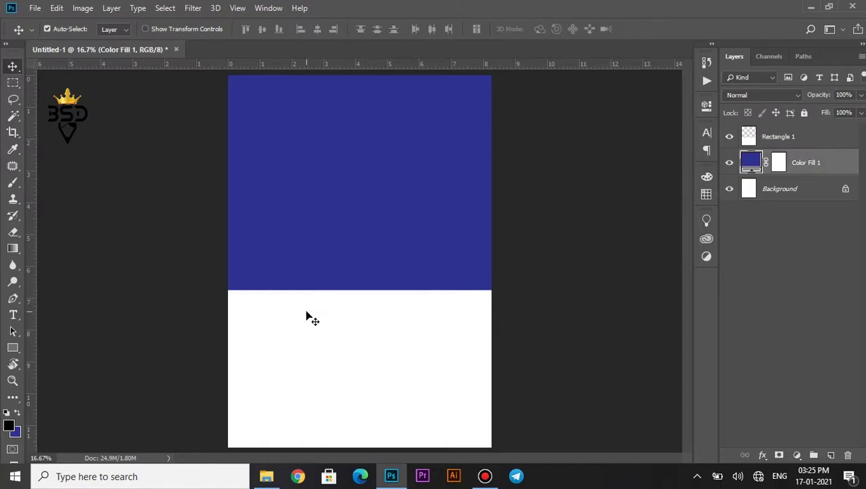
{"action": "mouse_move", "coordinate": [267, 475]}
{"action": "left_click", "coordinate": [271, 451]}
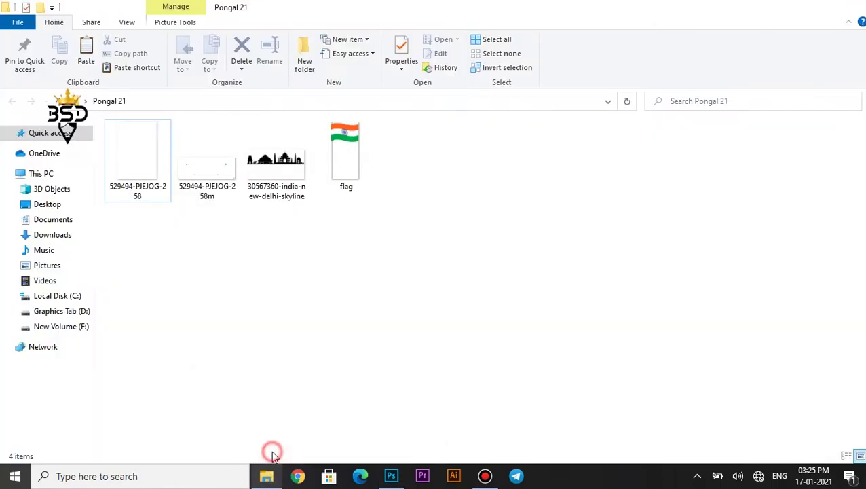
{"action": "left_click", "coordinate": [293, 162]}
{"action": "left_click_drag", "start_coordinate": [273, 168], "coordinate": [384, 245]}
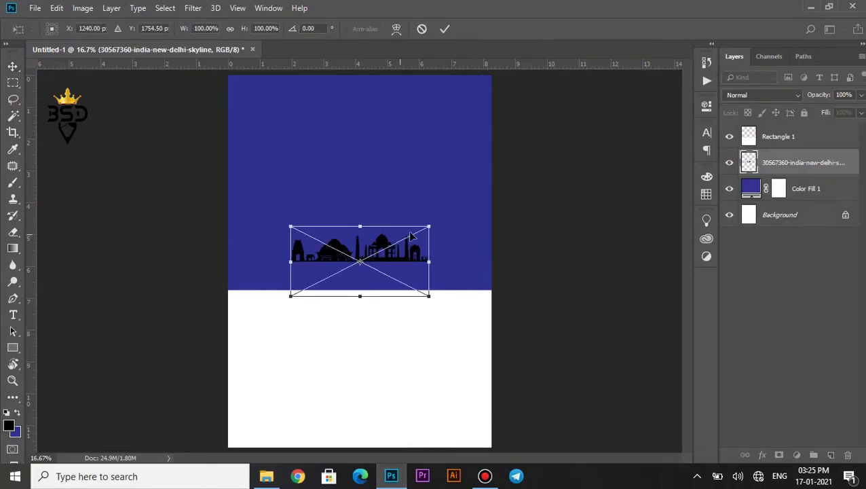
{"action": "left_click_drag", "start_coordinate": [429, 226], "coordinate": [473, 200]}
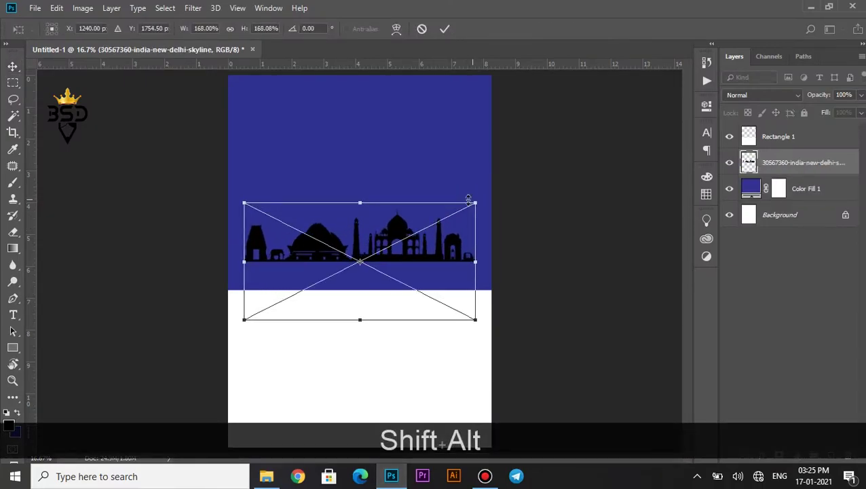
{"action": "left_click_drag", "start_coordinate": [402, 230], "coordinate": [401, 244]}
{"action": "left_click_drag", "start_coordinate": [475, 218], "coordinate": [492, 208]}
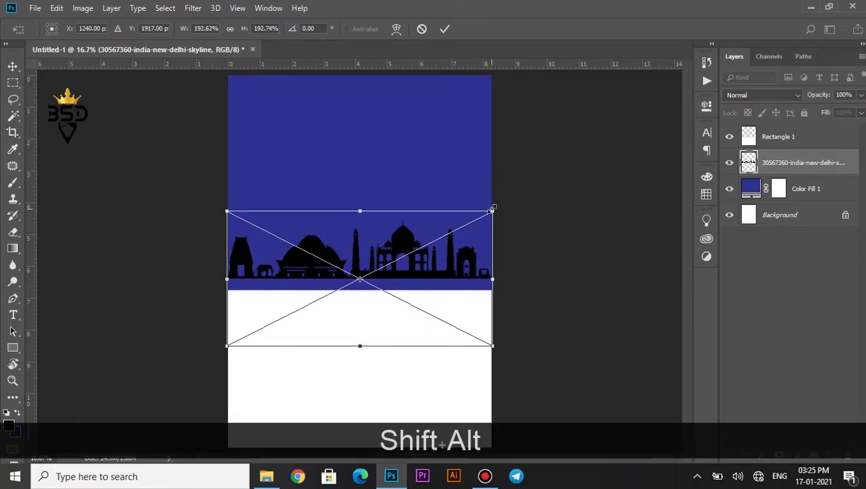
Nudge the skyline down until its base meets the white area's upper edge, and commit the placement
{"action": "key", "text": "Down"}
{"action": "key", "text": "Down"}
{"action": "key", "text": "Down"}
{"action": "key", "text": "Down"}
{"action": "key", "text": "Down"}
{"action": "key", "text": "Down"}
{"action": "key", "text": "Return"}
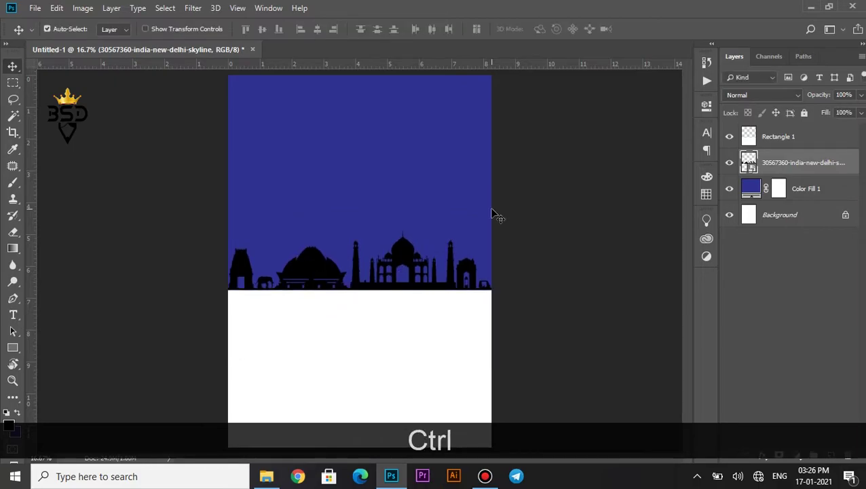
Add a Color Overlay to the skyline layer in dark navy 000232 at 100% opacity
{"action": "key", "text": "ctrl+equal"}
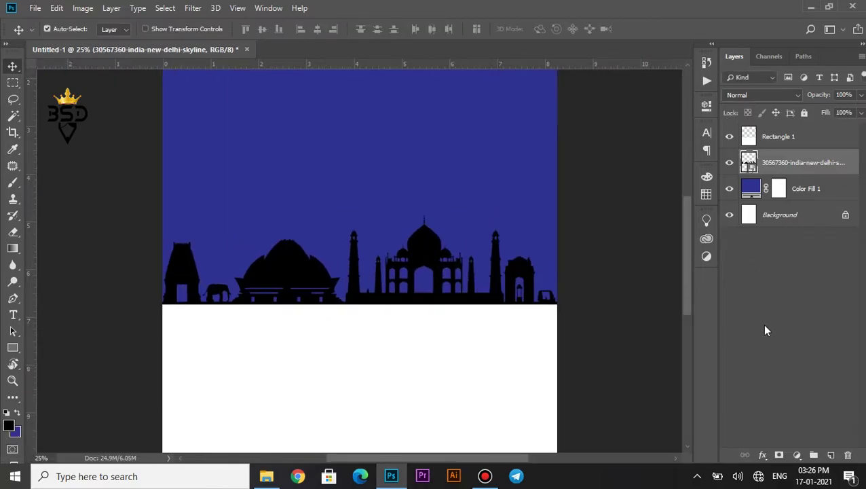
{"action": "left_click", "coordinate": [762, 455]}
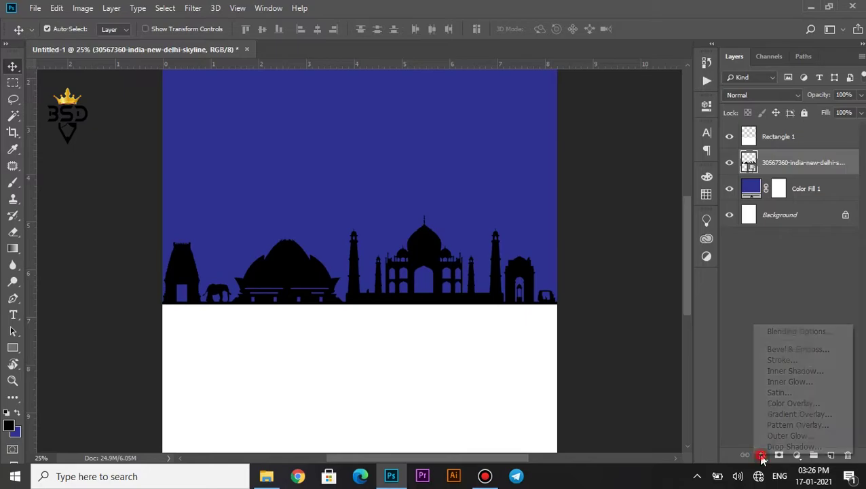
{"action": "left_click", "coordinate": [791, 403]}
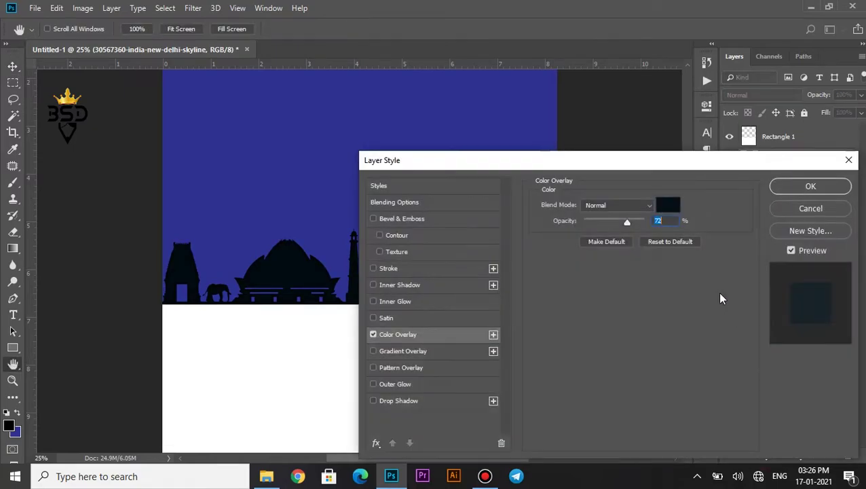
{"action": "left_click", "coordinate": [672, 210]}
{"action": "left_click", "coordinate": [319, 180]}
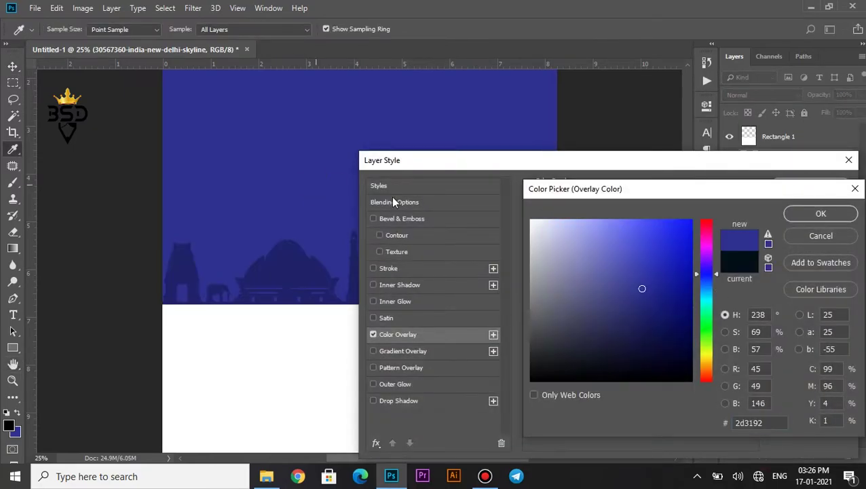
{"action": "left_click", "coordinate": [672, 332]}
{"action": "left_click_drag", "start_coordinate": [677, 338], "coordinate": [688, 351]}
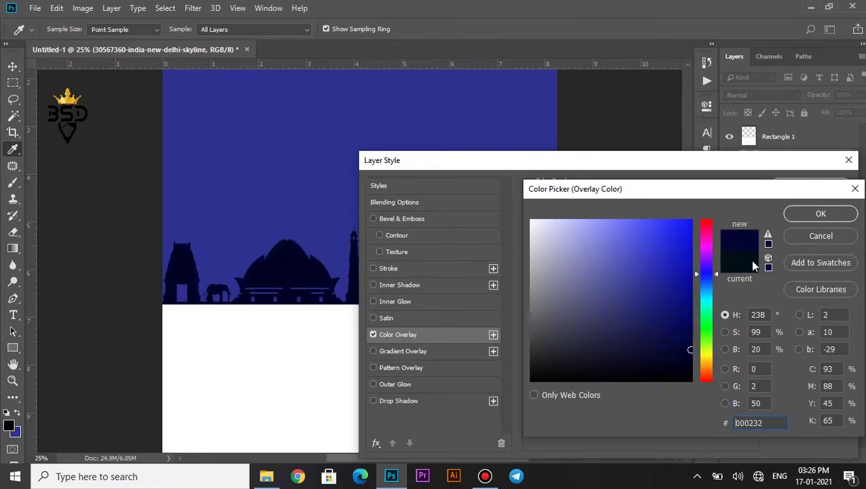
{"action": "left_click", "coordinate": [802, 216]}
{"action": "left_click_drag", "start_coordinate": [632, 222], "coordinate": [671, 219]}
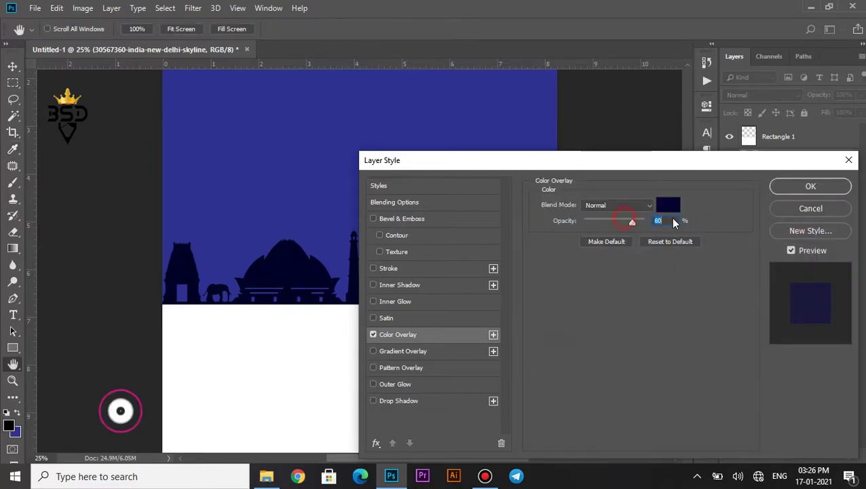
{"action": "left_click", "coordinate": [784, 188]}
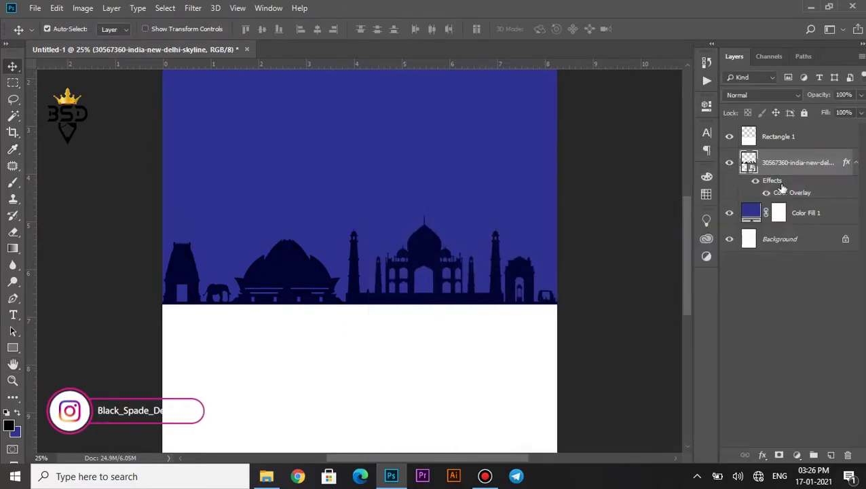
Place the 529494-PJEJOG-258 firework image on the blue area above the domed building, enlarged to about 147%
{"action": "key", "text": "ctrl+minus"}
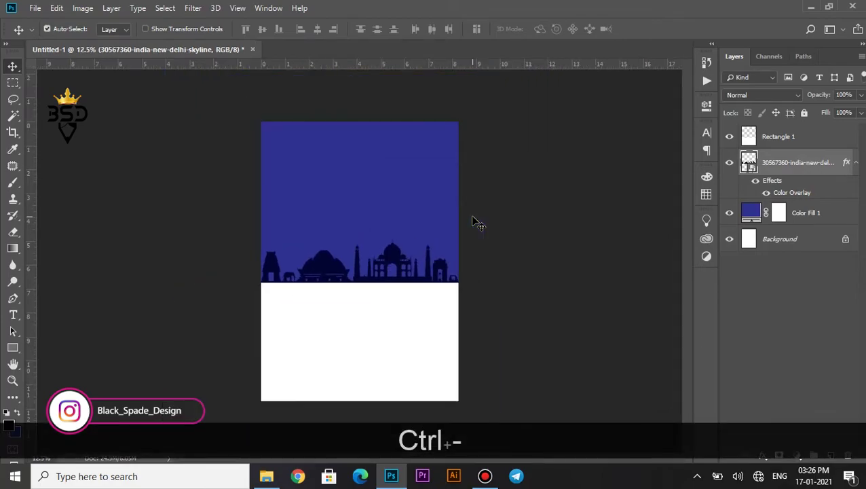
{"action": "key", "text": "v"}
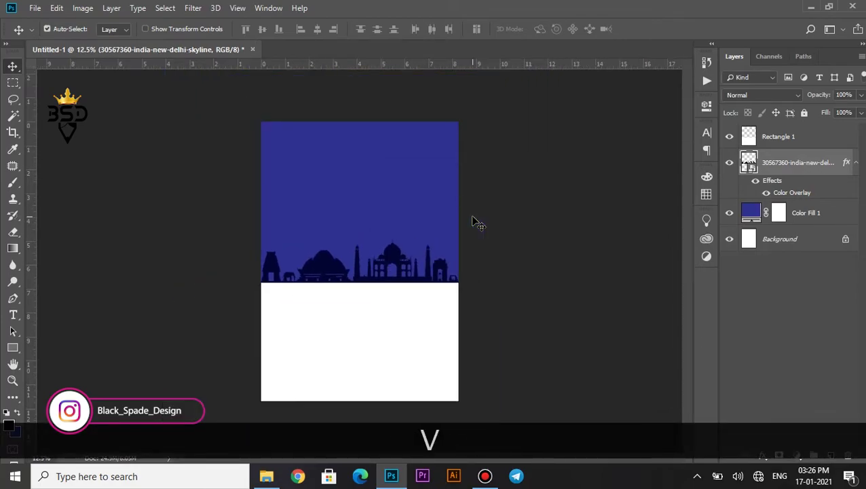
{"action": "left_click", "coordinate": [266, 477]}
{"action": "left_click", "coordinate": [125, 149]}
{"action": "left_click_drag", "start_coordinate": [128, 157], "coordinate": [319, 237]}
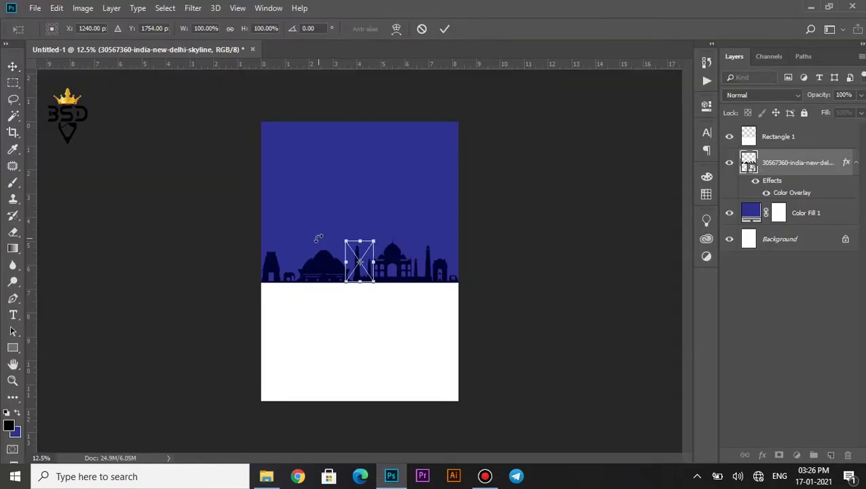
{"action": "left_click_drag", "start_coordinate": [371, 244], "coordinate": [324, 184]}
{"action": "key", "text": "Return"}
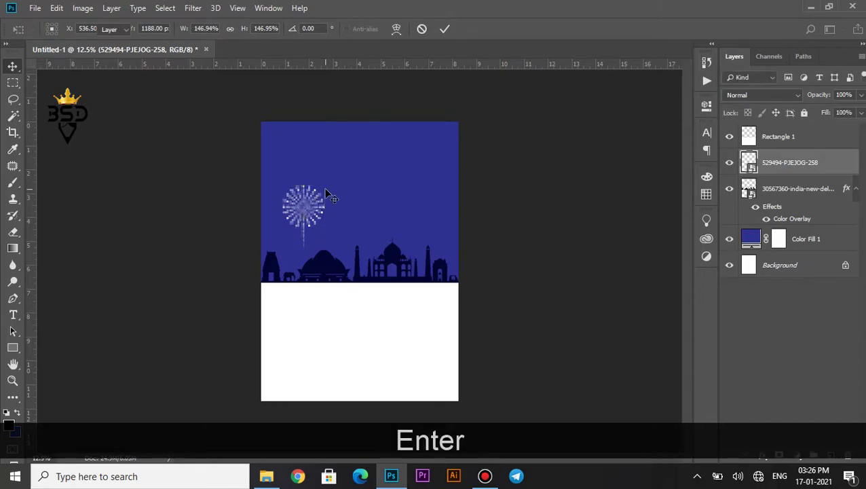
Nudge the firework left and down, and scale it to about 138%
{"action": "key", "text": "ctrl+equal"}
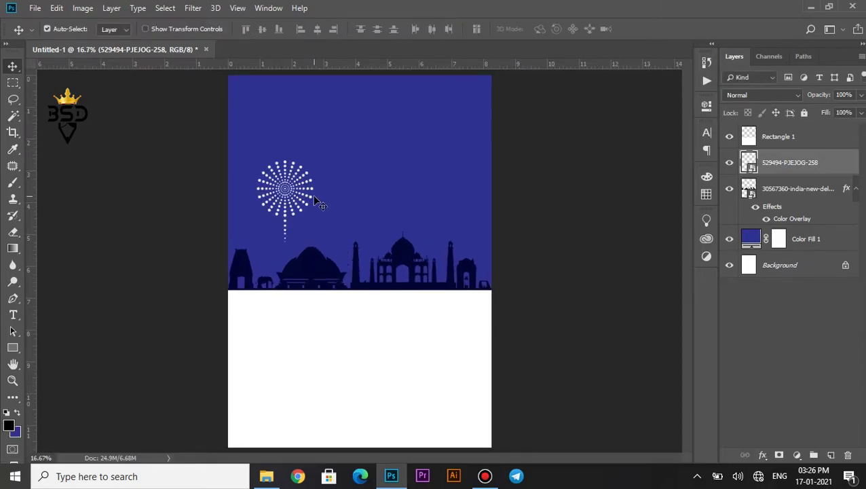
{"action": "key", "text": "shift+Left"}
{"action": "key", "text": "shift+Down"}
{"action": "key", "text": "shift+Left"}
{"action": "key", "text": "shift+Down"}
{"action": "key", "text": "shift+Left"}
{"action": "key", "text": "shift+Down"}
{"action": "key", "text": "shift+Left"}
{"action": "key", "text": "shift+Down"}
{"action": "key", "text": "ctrl+t"}
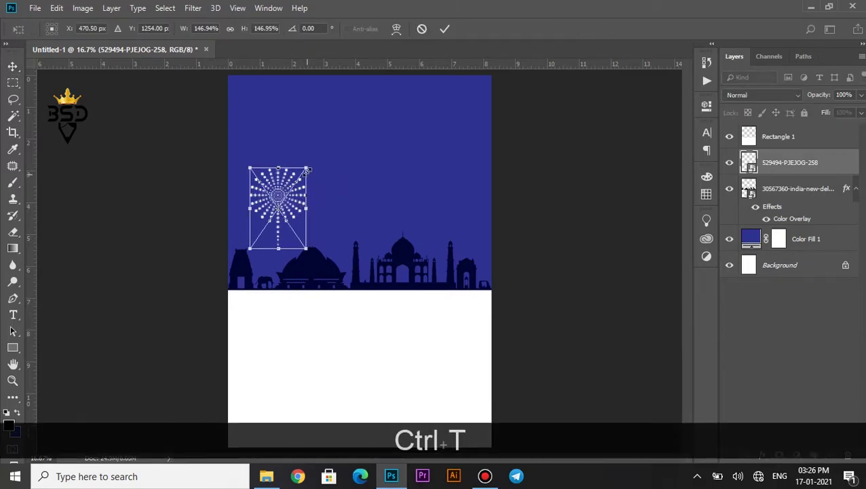
{"action": "left_click_drag", "start_coordinate": [307, 167], "coordinate": [306, 169]}
{"action": "key", "text": "Return"}
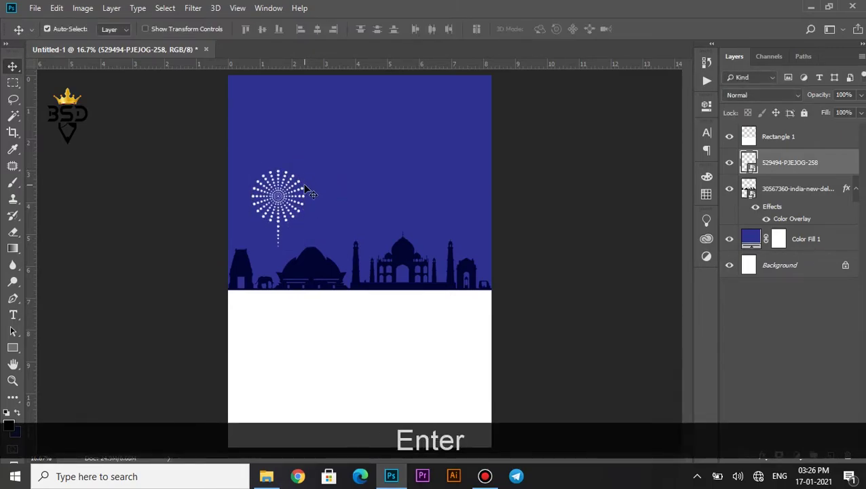
Nudge the firework right so that it stands just left of the domed building's peak
{"action": "key", "text": "Right"}
{"action": "key", "text": "Right"}
{"action": "key", "text": "Right"}
{"action": "key", "text": "Right"}
{"action": "key", "text": "Right"}
{"action": "key", "text": "Right"}
{"action": "key", "text": "Right"}
{"action": "key", "text": "Right"}
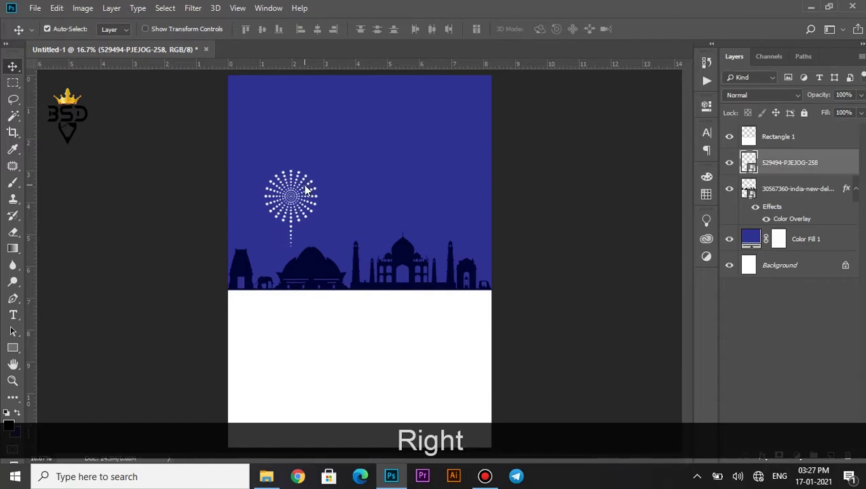
Duplicate the firework to the sky above the Taj Mahal, and undo the accidental copy of the blue fill layer
{"action": "left_click_drag", "start_coordinate": [321, 202], "coordinate": [440, 171]}
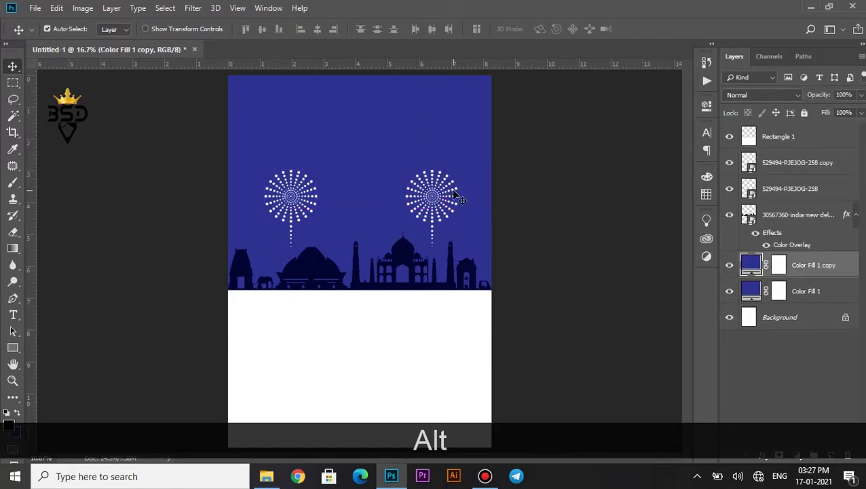
{"action": "key", "text": "ctrl+z"}
Duplicate the right-hand firework, move the copy higher and slightly left, and shrink it
{"action": "left_click", "coordinate": [774, 165]}
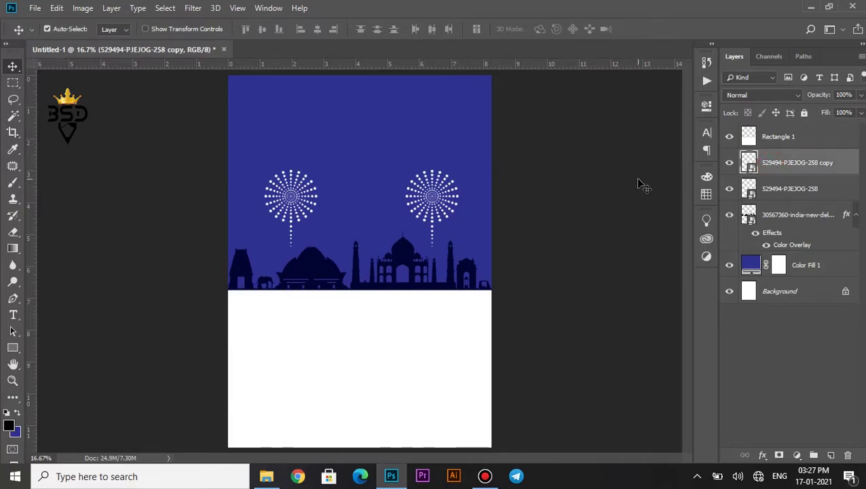
{"action": "key", "text": "ctrl+j"}
{"action": "key", "text": "ctrl+t"}
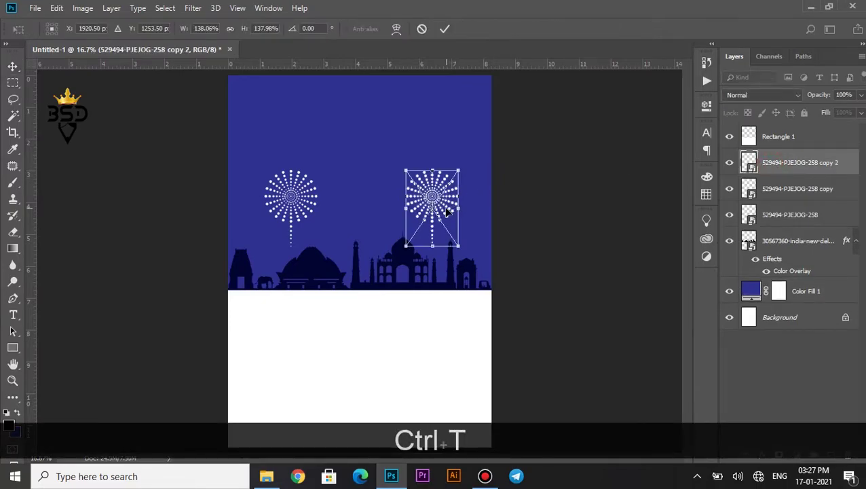
{"action": "left_click_drag", "start_coordinate": [445, 213], "coordinate": [411, 144]}
{"action": "left_click_drag", "start_coordinate": [423, 100], "coordinate": [414, 125]}
{"action": "key", "text": "Return"}
Add an orange Color Overlay at 100% opacity to the small upper firework
{"action": "left_click", "coordinate": [754, 454]}
{"action": "left_click", "coordinate": [799, 400]}
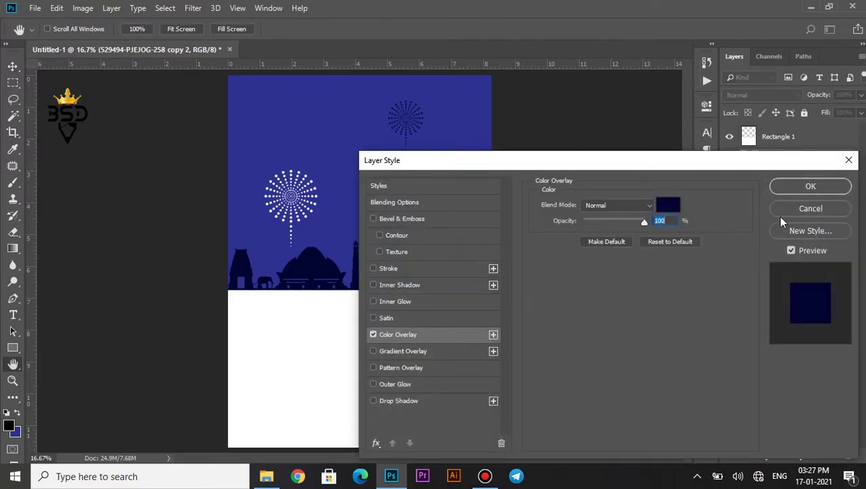
{"action": "left_click", "coordinate": [668, 206]}
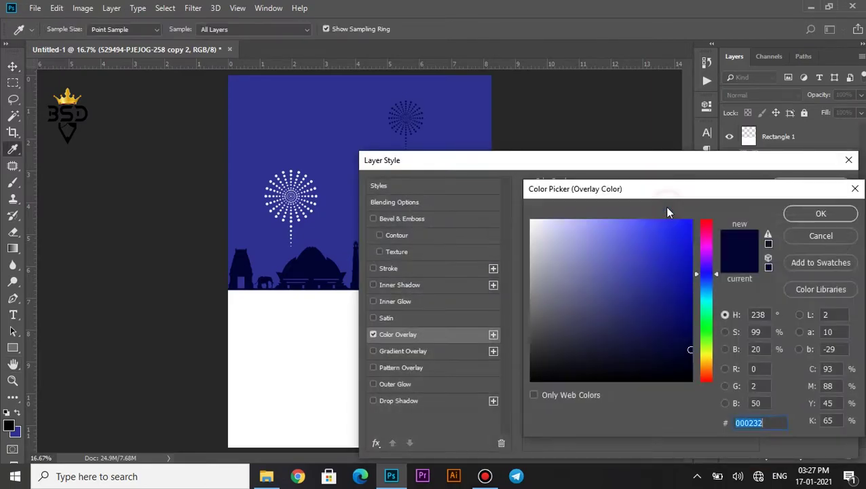
{"action": "left_click", "coordinate": [706, 365]}
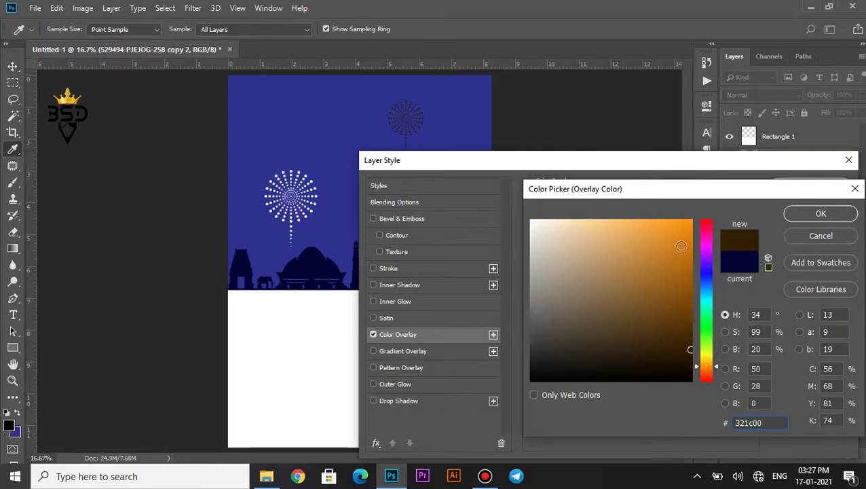
{"action": "left_click", "coordinate": [681, 246]}
{"action": "left_click", "coordinate": [798, 215]}
{"action": "left_click", "coordinate": [807, 185]}
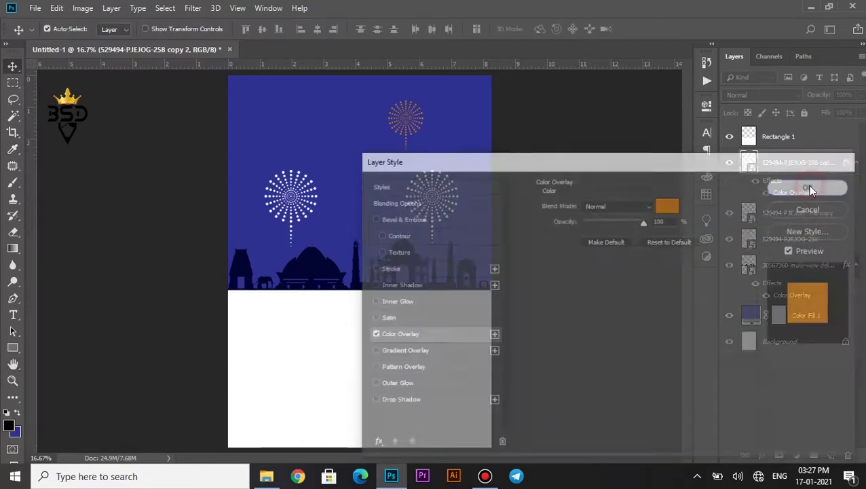
Place the flag image between the two white fireworks, standing on the skyline and scaled to about 110%
{"action": "left_click", "coordinate": [266, 476]}
{"action": "left_click", "coordinate": [347, 175]}
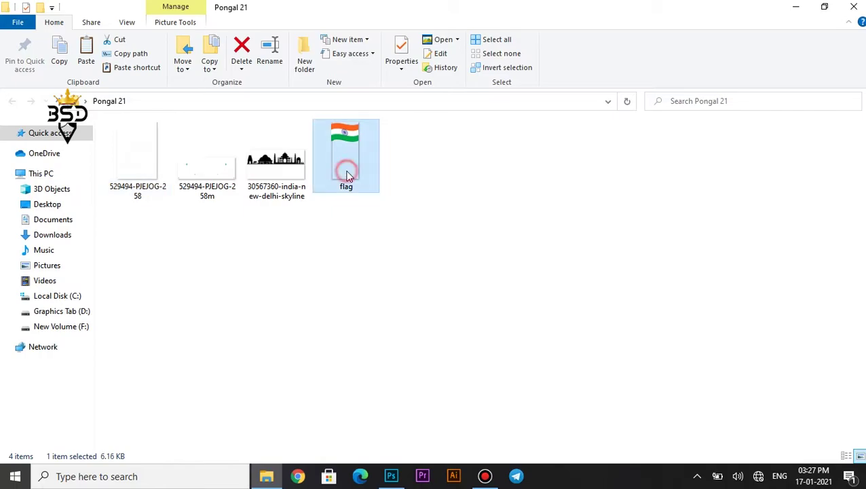
{"action": "left_click_drag", "start_coordinate": [344, 153], "coordinate": [346, 197]}
{"action": "left_click_drag", "start_coordinate": [379, 221], "coordinate": [399, 201]}
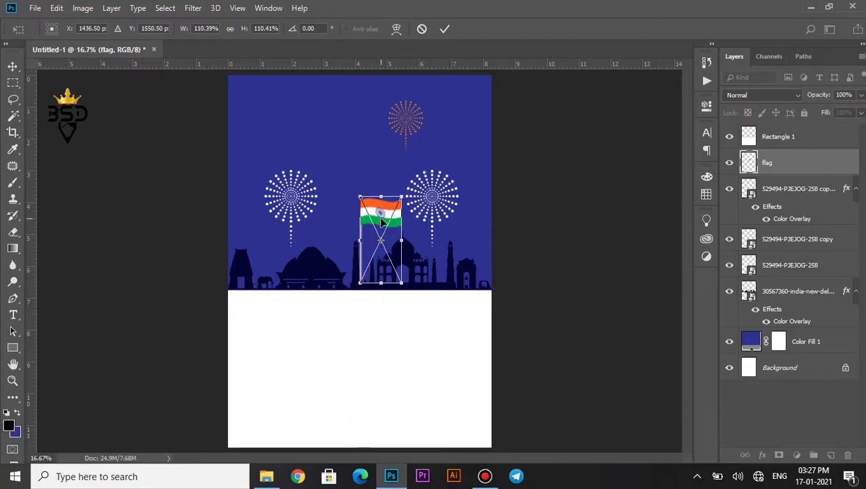
{"action": "key", "text": "Return"}
Recolor the small upper firework's Color Overlay with saffron ff601d sampled from the flag
{"action": "key", "text": "ctrl+equal"}
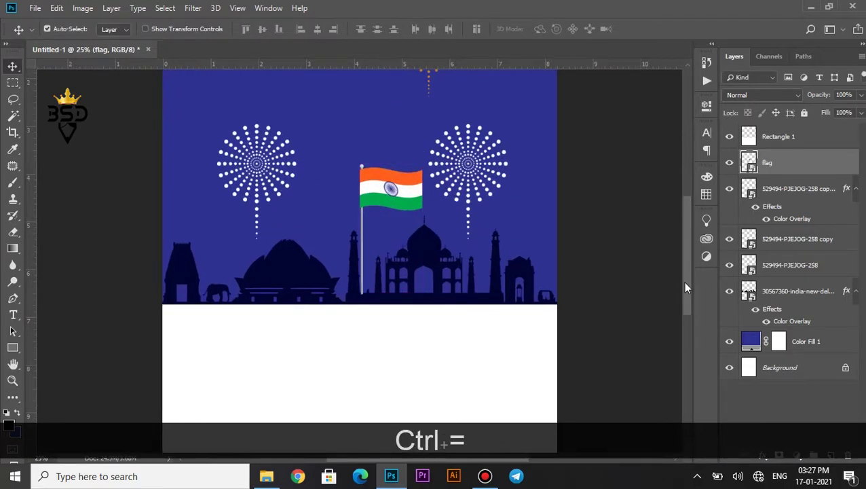
{"action": "left_click_drag", "start_coordinate": [685, 284], "coordinate": [694, 256]}
{"action": "left_click", "coordinate": [787, 217]}
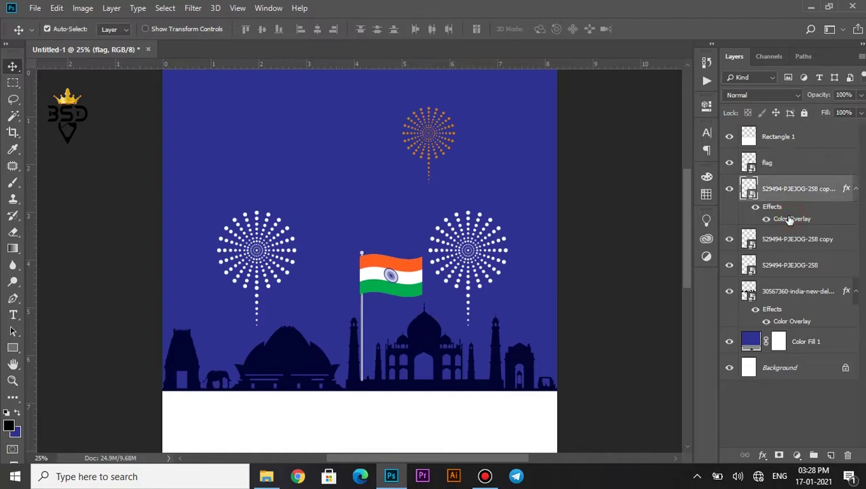
{"action": "double_click", "coordinate": [790, 219]}
{"action": "left_click_drag", "start_coordinate": [554, 165], "coordinate": [745, 145]}
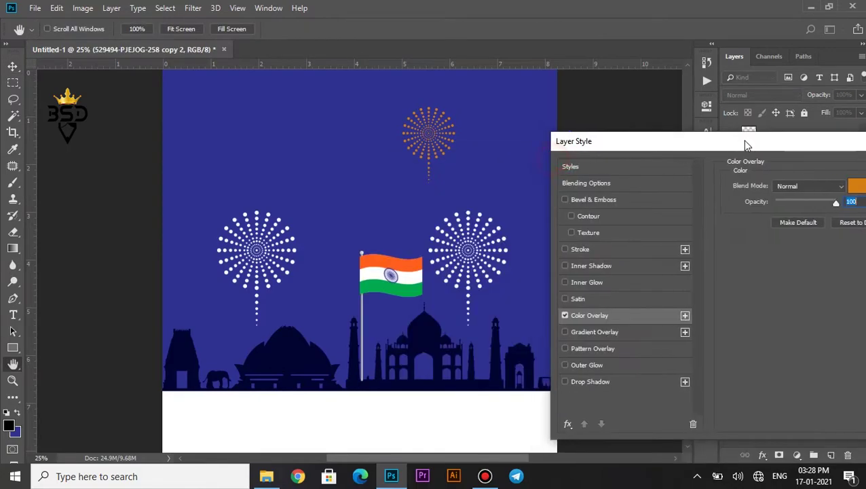
{"action": "left_click", "coordinate": [860, 187]}
{"action": "left_click", "coordinate": [408, 263]}
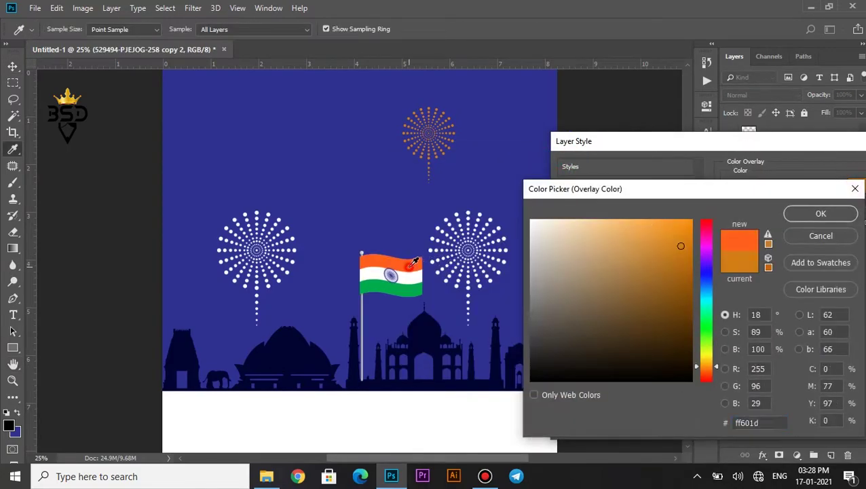
{"action": "left_click", "coordinate": [806, 215]}
{"action": "left_click_drag", "start_coordinate": [720, 145], "coordinate": [546, 144]}
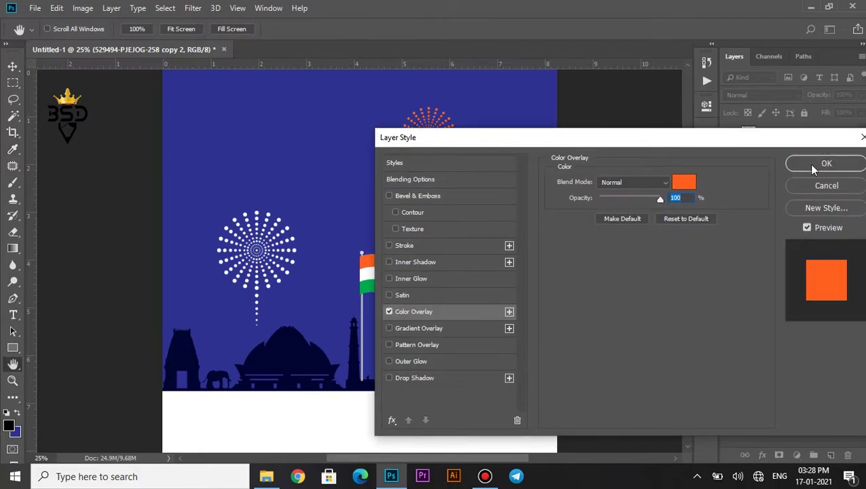
{"action": "left_click", "coordinate": [809, 163]}
Duplicate the small orange firework and move the copy horizontally to the sky above the left white firework
{"action": "key", "text": "ctrl+j"}
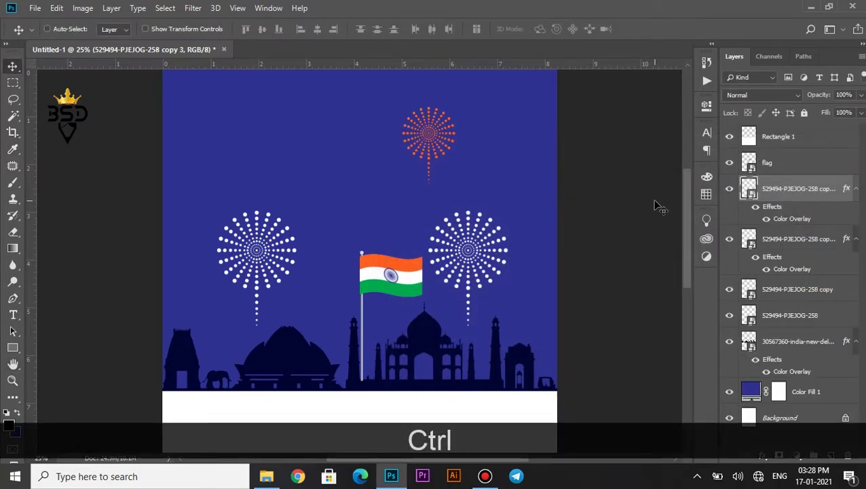
{"action": "key", "text": "ctrl+t"}
{"action": "left_click_drag", "start_coordinate": [422, 129], "coordinate": [314, 129]}
{"action": "key", "text": "Return"}
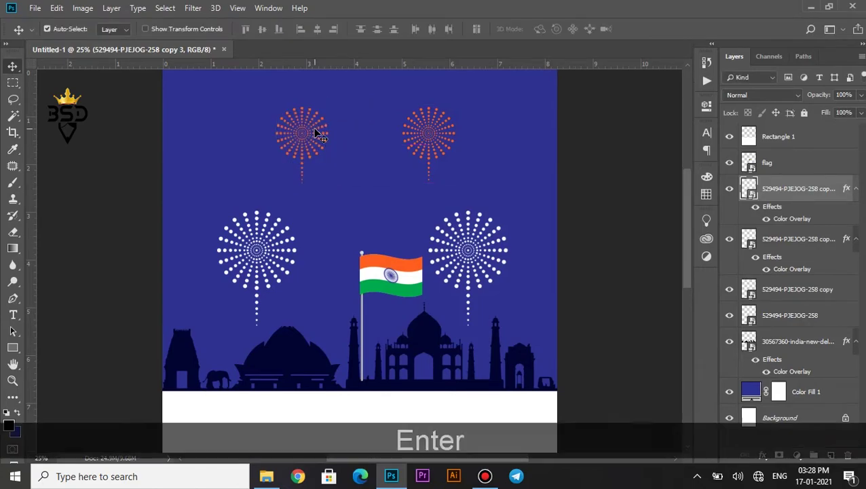
{"action": "key", "text": "ctrl+minus"}
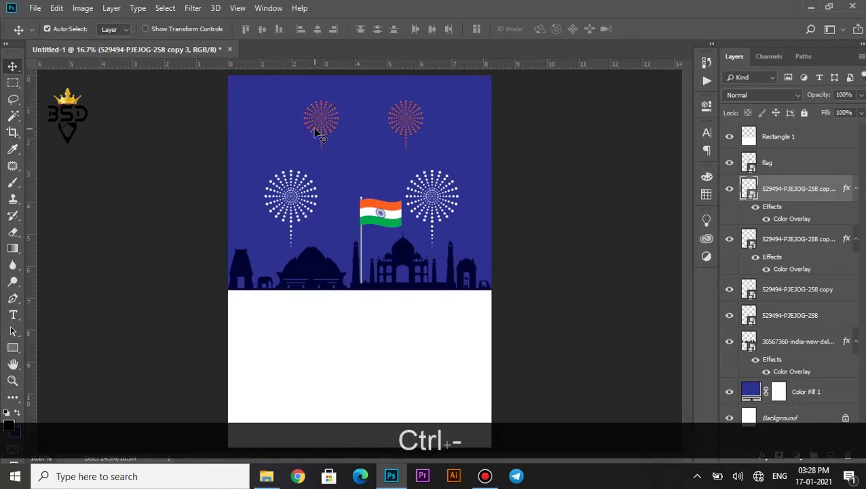
Place the 529494-PJEJOG-258m sparkle image across the upper sky, scaled to about 129% to span the poster's width
{"action": "left_click", "coordinate": [266, 476]}
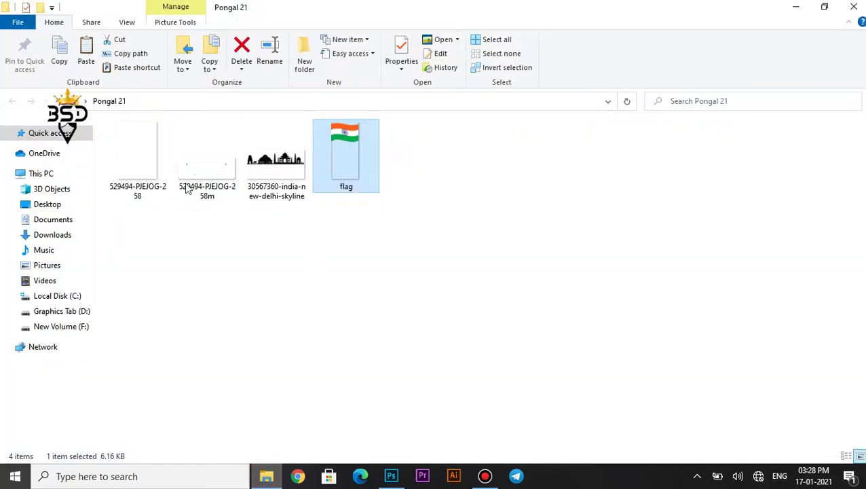
{"action": "left_click", "coordinate": [175, 178]}
{"action": "left_click_drag", "start_coordinate": [206, 166], "coordinate": [390, 180]}
{"action": "left_click_drag", "start_coordinate": [411, 231], "coordinate": [406, 96]}
{"action": "key", "text": "shift"}
{"action": "left_click_drag", "start_coordinate": [459, 165], "coordinate": [496, 177]}
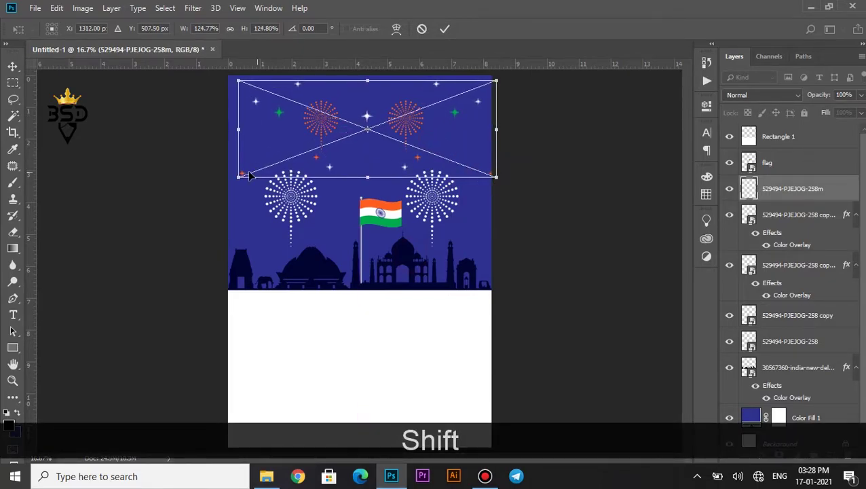
{"action": "left_click_drag", "start_coordinate": [239, 172], "coordinate": [229, 176]}
{"action": "key", "text": "Return"}
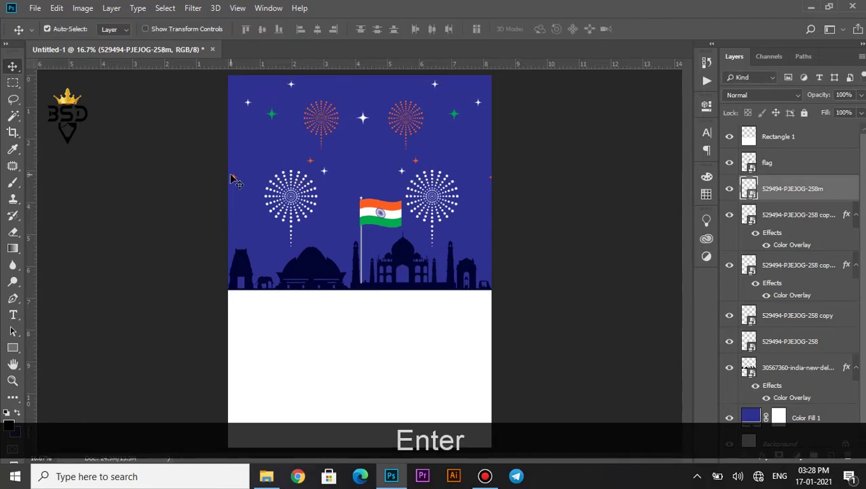
Duplicate the sparkle layer and move the copy down over the white fireworks and skyline tops
{"action": "key", "text": "ctrl+j"}
{"action": "key", "text": "ctrl+t"}
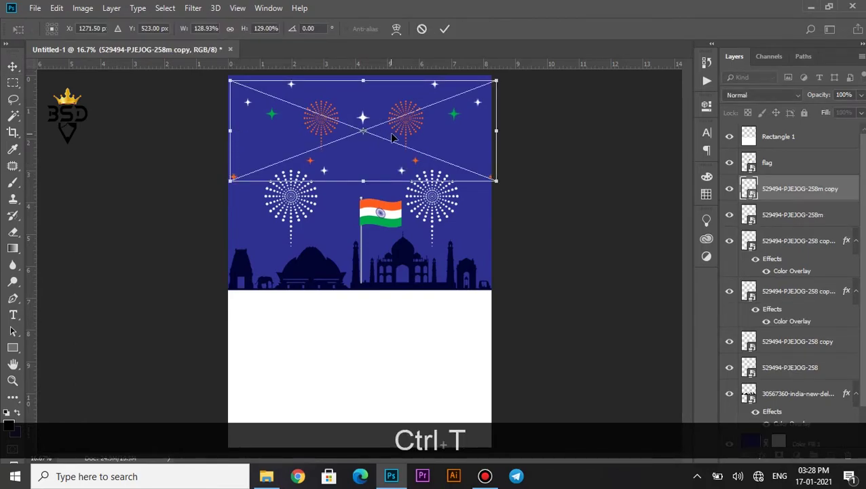
{"action": "left_click_drag", "start_coordinate": [392, 134], "coordinate": [384, 217]}
{"action": "key", "text": "Return"}
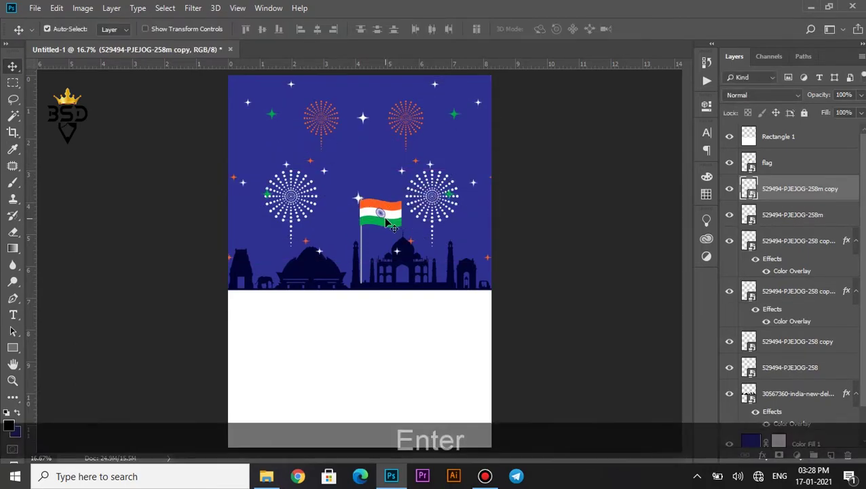
Move both sparkle layers below the skyline layer, directly above the blue fill
{"action": "left_click", "coordinate": [791, 214], "text": "ctrl"}
{"action": "left_click_drag", "start_coordinate": [791, 224], "coordinate": [779, 403]}
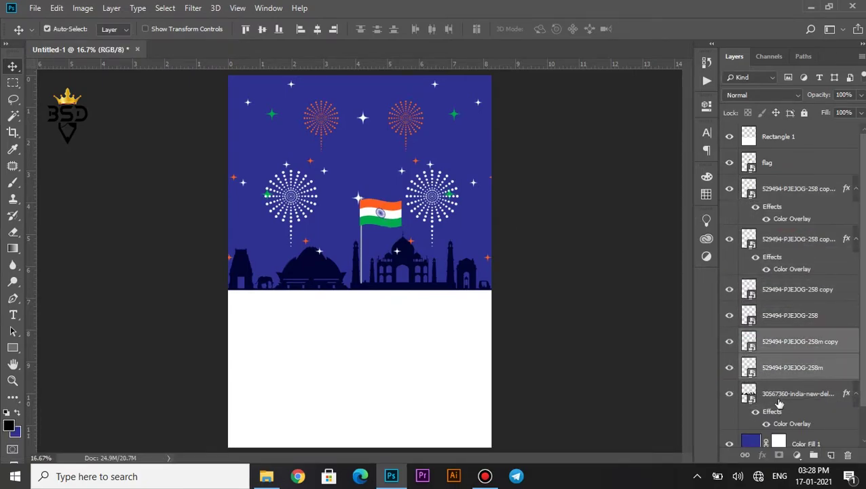
{"action": "left_click_drag", "start_coordinate": [782, 374], "coordinate": [784, 418]}
{"action": "key", "text": "ctrl+t"}
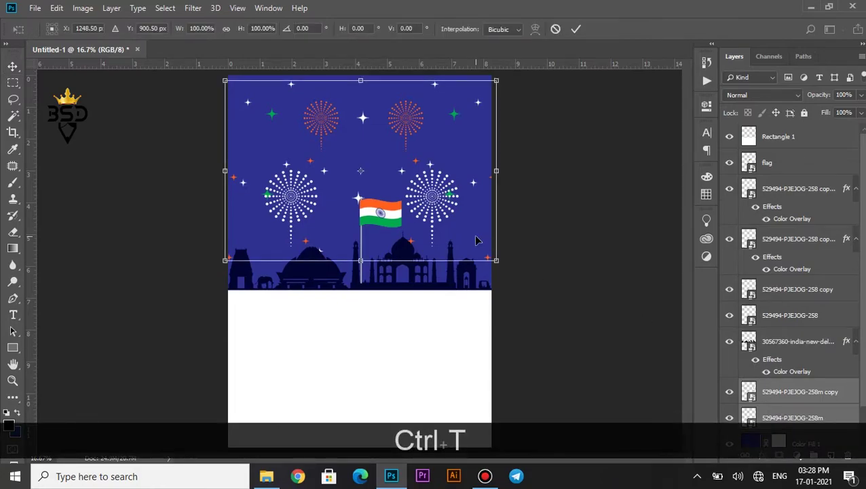
{"action": "key", "text": "Return"}
Shrink the lower sparkle copy and position it around the flag, just behind the monuments
{"action": "left_click", "coordinate": [767, 417]}
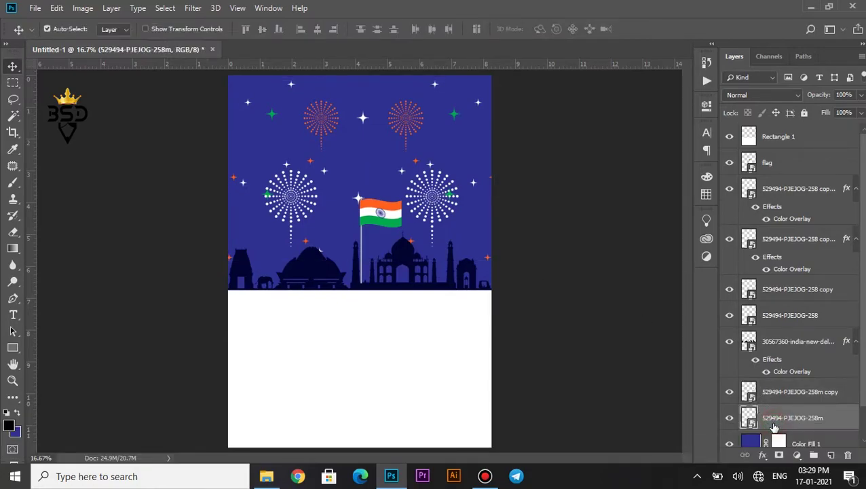
{"action": "key", "text": "ctrl+t"}
{"action": "key", "text": "Return"}
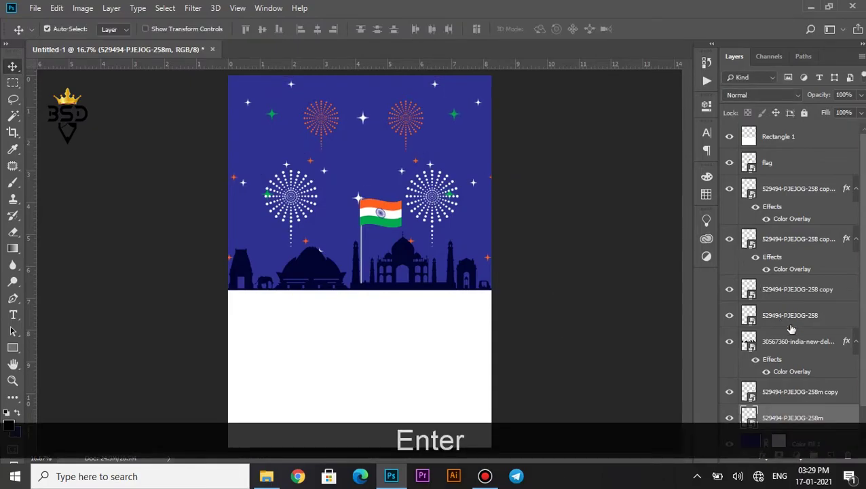
{"action": "left_click", "coordinate": [790, 394]}
{"action": "key", "text": "ctrl+t"}
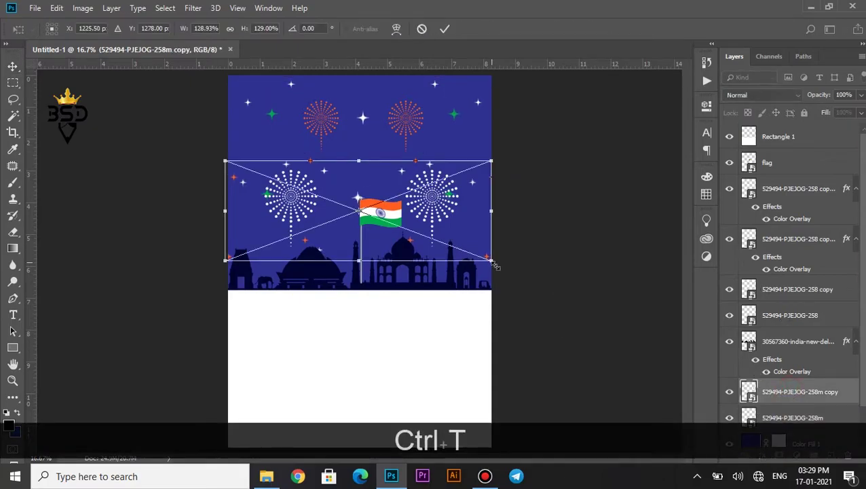
{"action": "left_click_drag", "start_coordinate": [494, 265], "coordinate": [410, 224]}
{"action": "key", "text": "Return"}
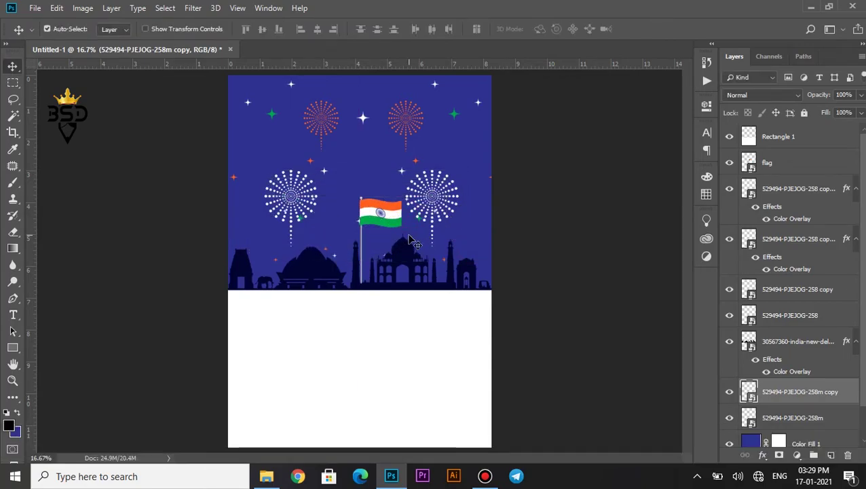
Add the text "26" in green 280 pt Bebas Neue at the skyline's base, and raise its layer above the white fireworks
{"action": "key", "text": "t"}
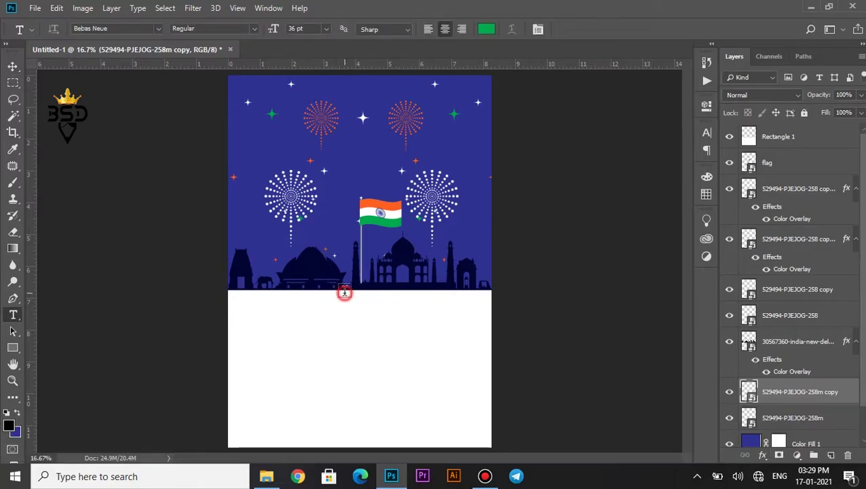
{"action": "left_click", "coordinate": [344, 290]}
{"action": "type", "text": "6"}
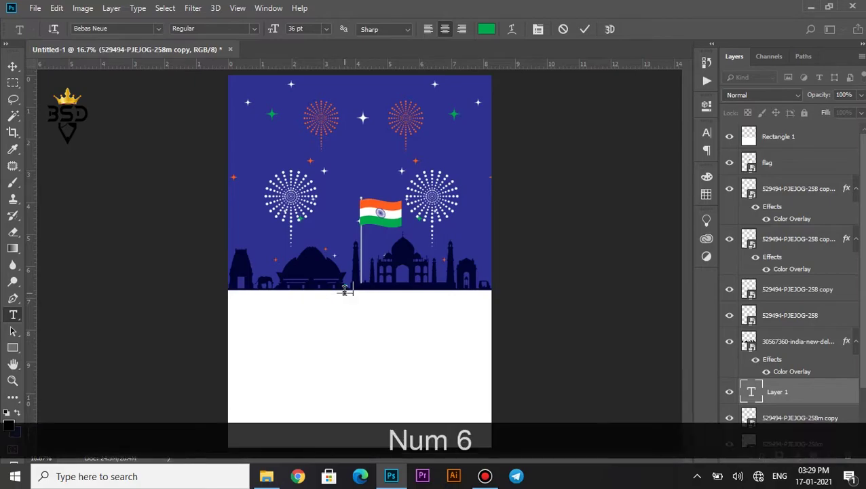
{"action": "key", "text": "ctrl+a"}
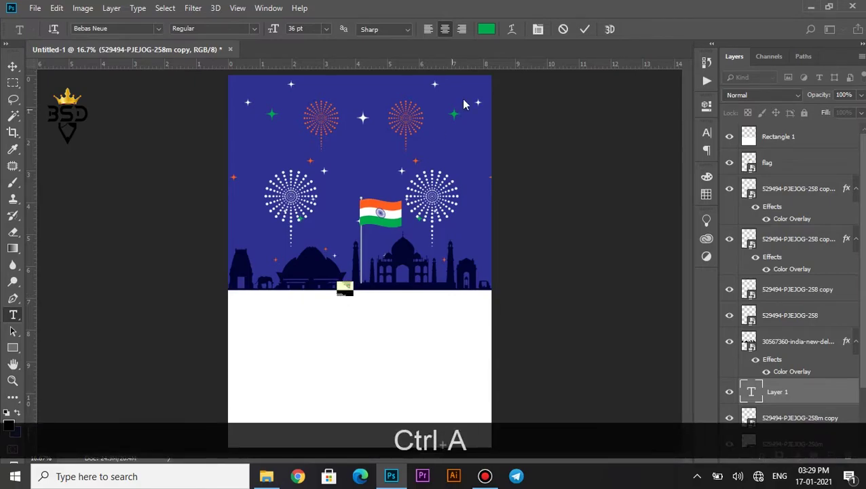
{"action": "left_click", "coordinate": [540, 30]}
{"action": "left_click_drag", "start_coordinate": [563, 166], "coordinate": [630, 172]}
{"action": "left_click", "coordinate": [584, 30]}
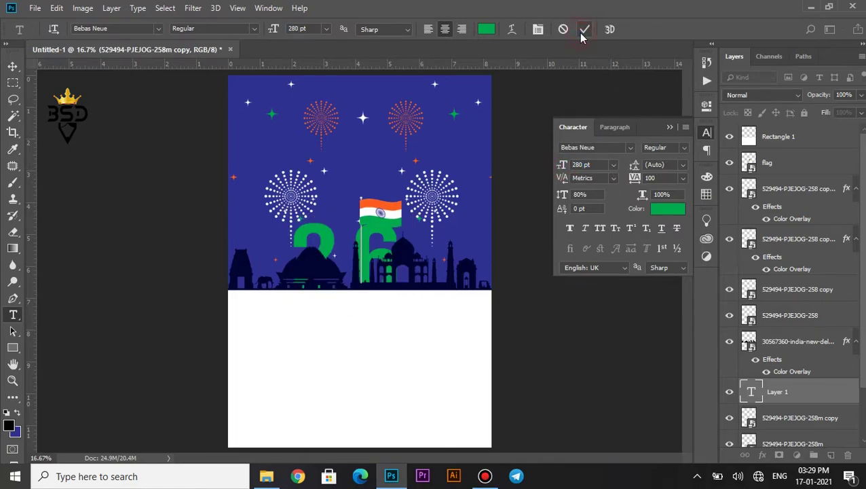
{"action": "left_click_drag", "start_coordinate": [788, 393], "coordinate": [792, 264]}
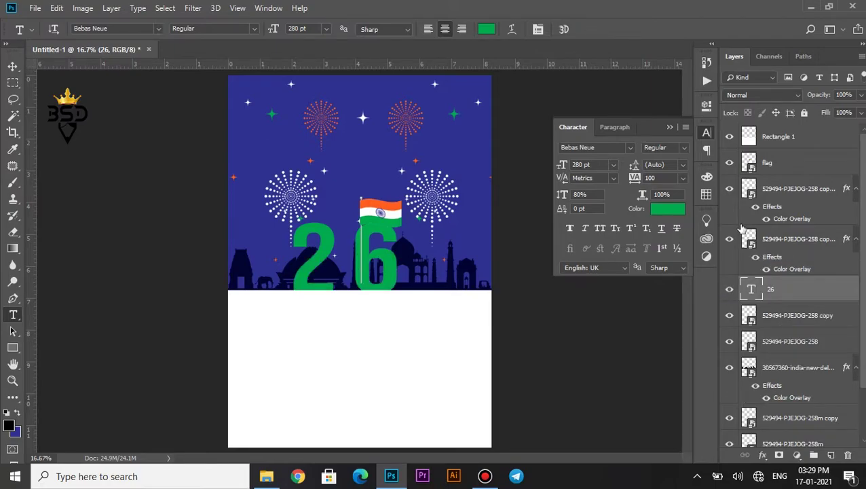
Change the "26" text to the Evogria font with 100% vertical scale and -160 tracking
{"action": "double_click", "coordinate": [751, 290]}
{"action": "left_click_drag", "start_coordinate": [634, 179], "coordinate": [633, 179]}
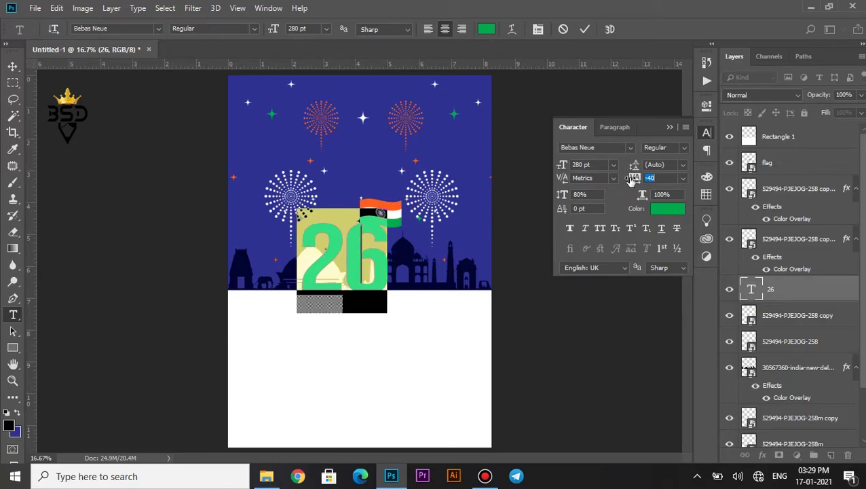
{"action": "left_click", "coordinate": [631, 148]}
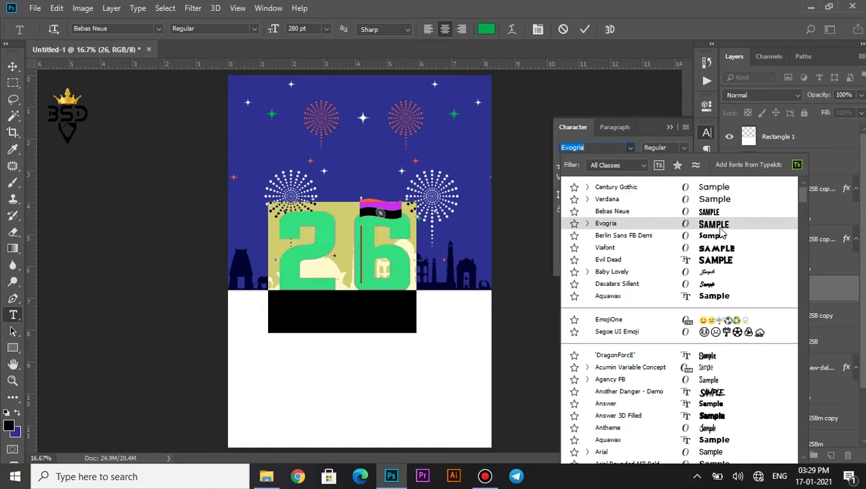
{"action": "left_click", "coordinate": [721, 229]}
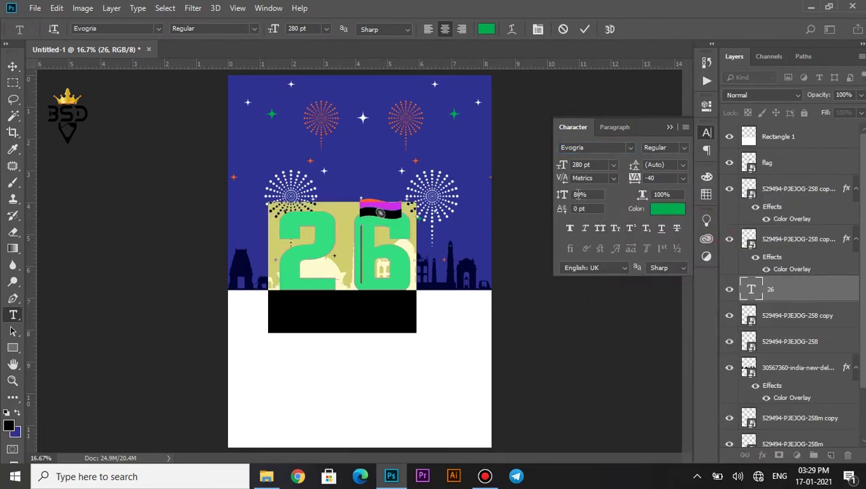
{"action": "type", "text": "100"}
{"action": "key", "text": "Return"}
{"action": "left_click_drag", "start_coordinate": [635, 177], "coordinate": [632, 177]}
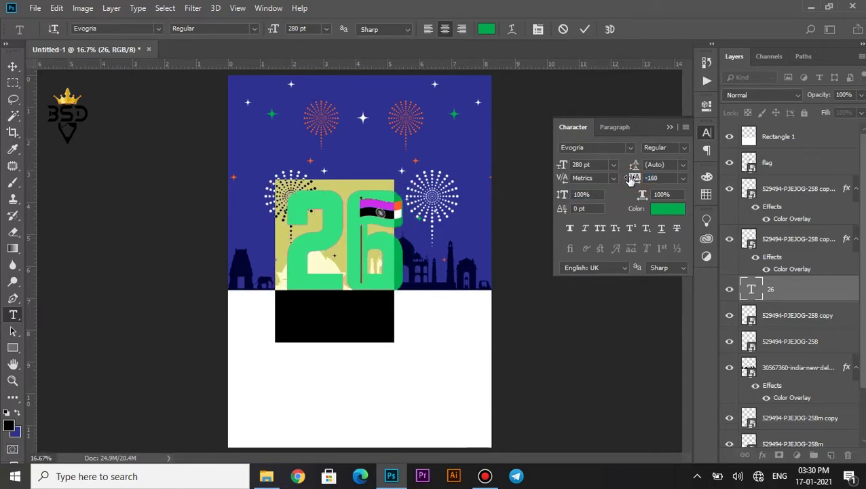
{"action": "left_click", "coordinate": [585, 29]}
Bring the "26" layer to the top of the stack and center the text across the skyline and white area
{"action": "key", "text": "v"}
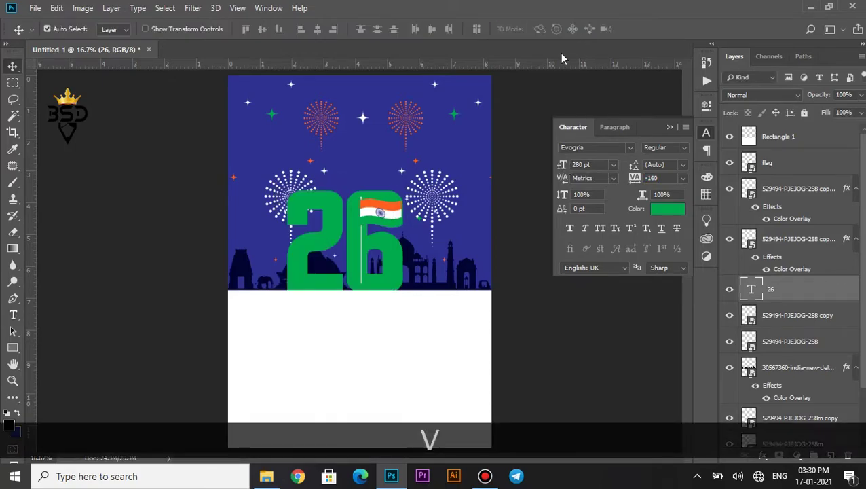
{"action": "left_click_drag", "start_coordinate": [336, 228], "coordinate": [350, 262]}
{"action": "left_click_drag", "start_coordinate": [783, 215], "coordinate": [789, 138]}
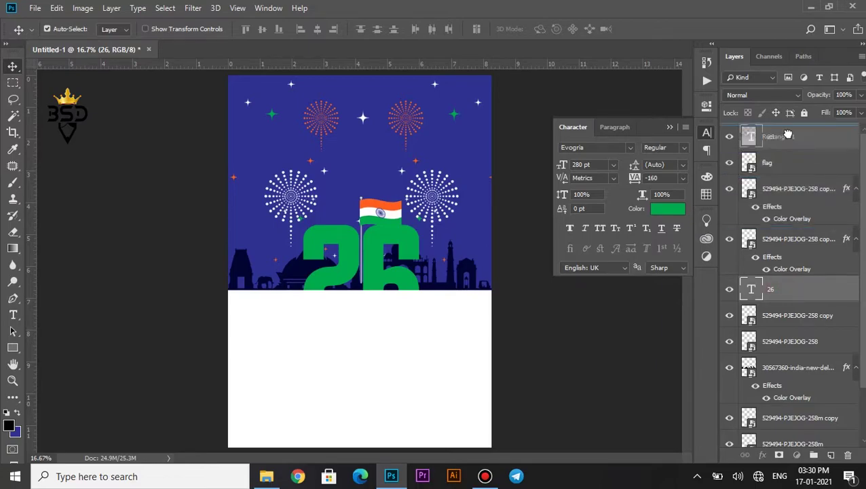
{"action": "left_click_drag", "start_coordinate": [372, 285], "coordinate": [372, 293]}
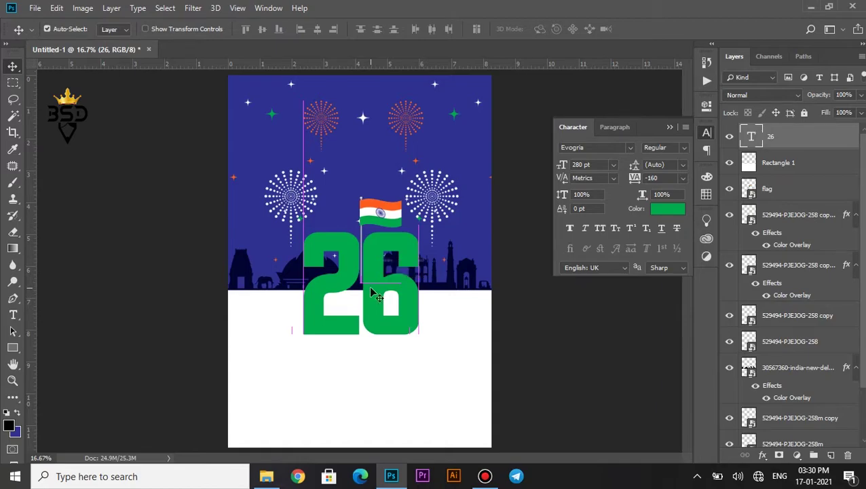
Recolor only the digit 6 with orange fe6322 sampled from the flag
{"action": "double_click", "coordinate": [749, 138]}
{"action": "left_click_drag", "start_coordinate": [357, 276], "coordinate": [449, 282]}
{"action": "left_click", "coordinate": [668, 211]}
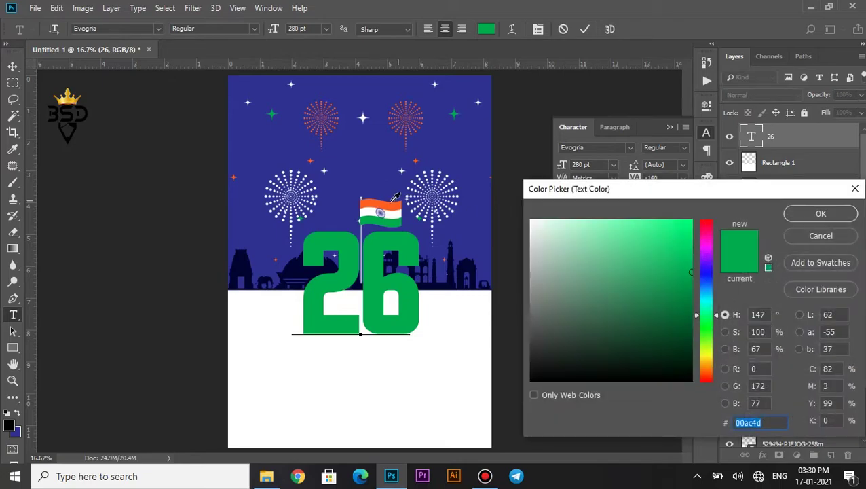
{"action": "left_click", "coordinate": [392, 201]}
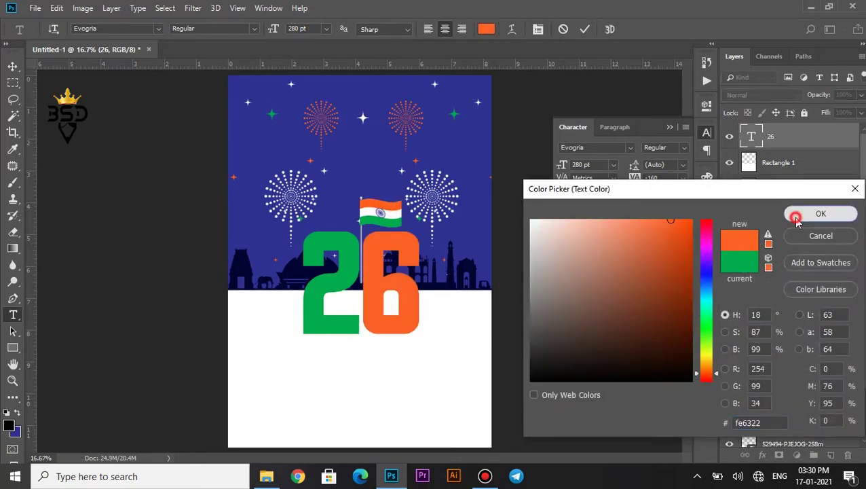
{"action": "left_click", "coordinate": [796, 217]}
{"action": "left_click", "coordinate": [586, 31]}
{"action": "key", "text": "v"}
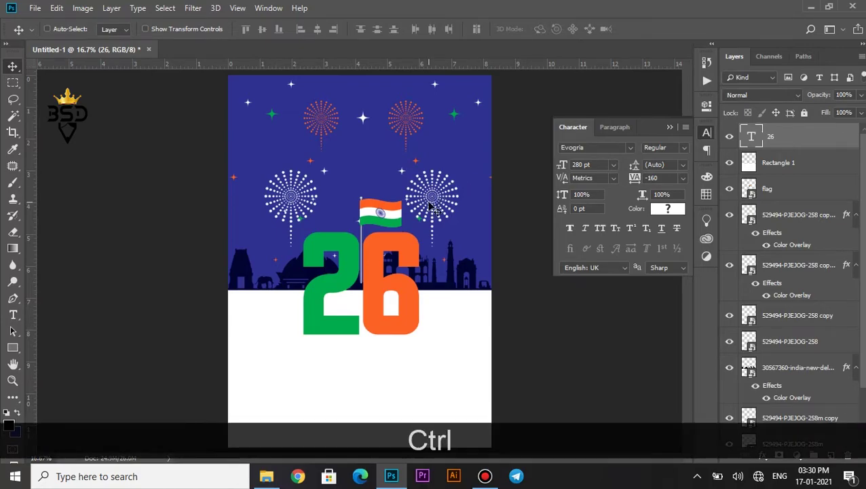
Add an Inner Bevel with Smooth technique to the "26" text, using 344% depth and a 21 px size
{"action": "key", "text": "ctrl+equal"}
{"action": "left_click", "coordinate": [763, 455]}
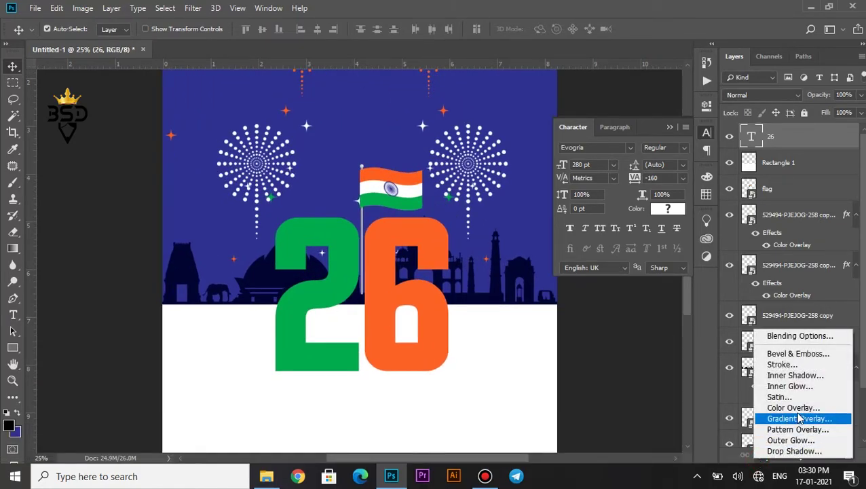
{"action": "left_click", "coordinate": [786, 355]}
{"action": "left_click_drag", "start_coordinate": [484, 141], "coordinate": [587, 148]}
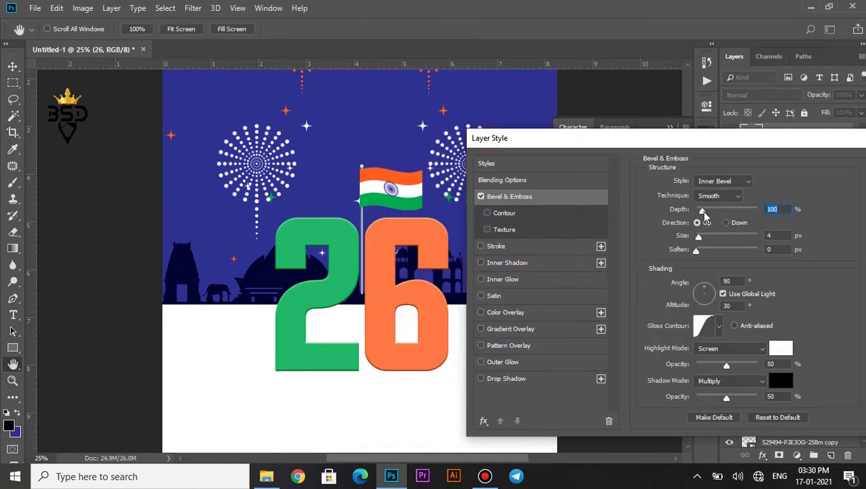
{"action": "left_click_drag", "start_coordinate": [702, 211], "coordinate": [705, 239]}
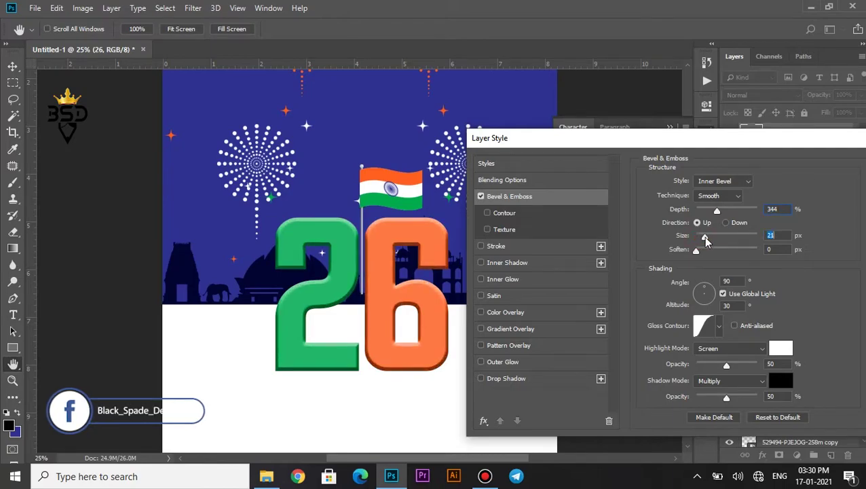
Switch the bevel's gloss contour to the Linear preset, set its size to 16 px, and apply the layer style
{"action": "left_click", "coordinate": [700, 333]}
{"action": "left_click", "coordinate": [722, 126]}
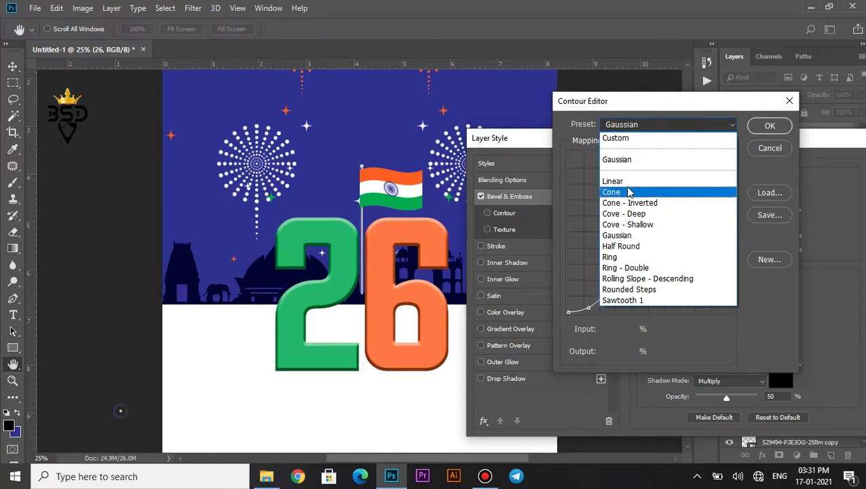
{"action": "left_click", "coordinate": [629, 182]}
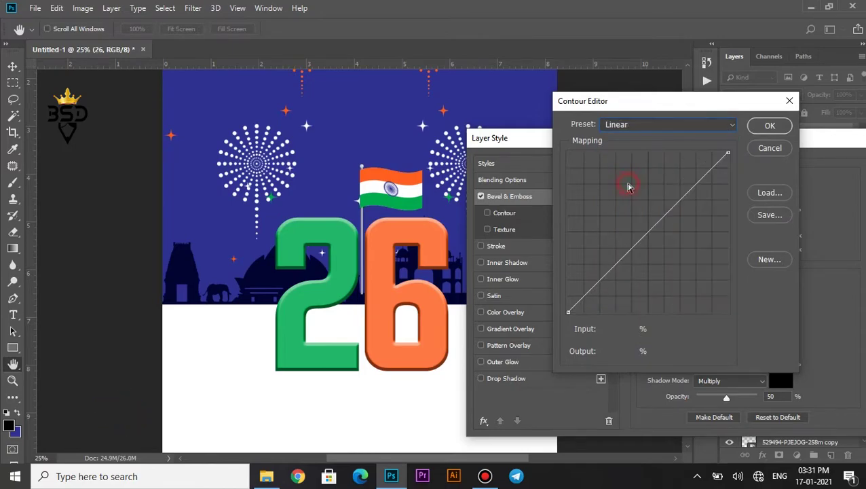
{"action": "left_click", "coordinate": [770, 126]}
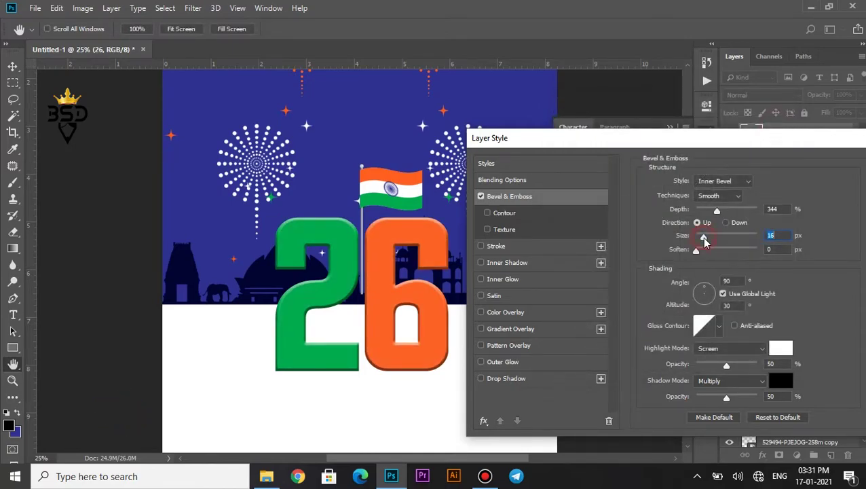
{"action": "left_click_drag", "start_coordinate": [811, 142], "coordinate": [710, 144]}
{"action": "left_click", "coordinate": [821, 165]}
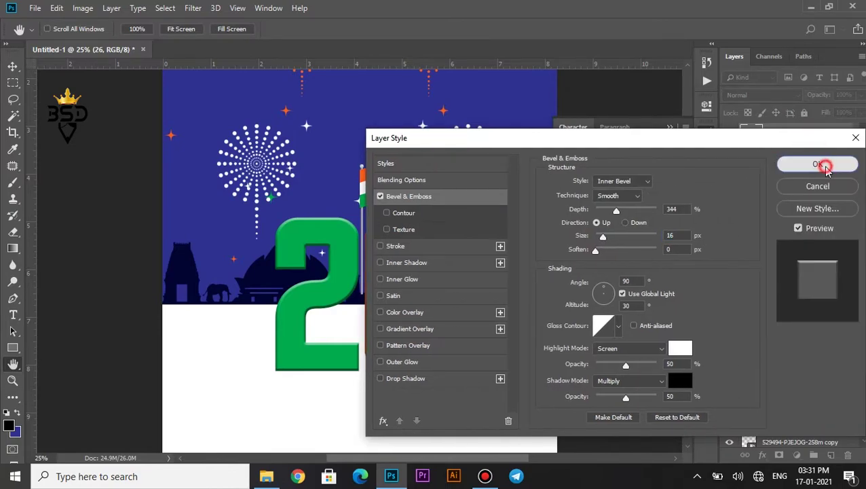
Draw a bar about 729 by 169 px from the canvas's left edge to the base of the 2, filled with green 00ac4d sampled from that digit
{"action": "left_click", "coordinate": [12, 349]}
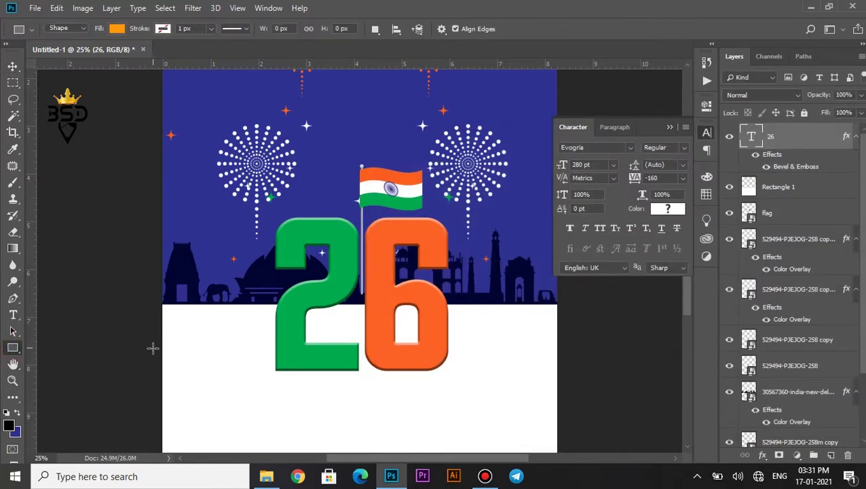
{"action": "left_click_drag", "start_coordinate": [152, 344], "coordinate": [268, 370]}
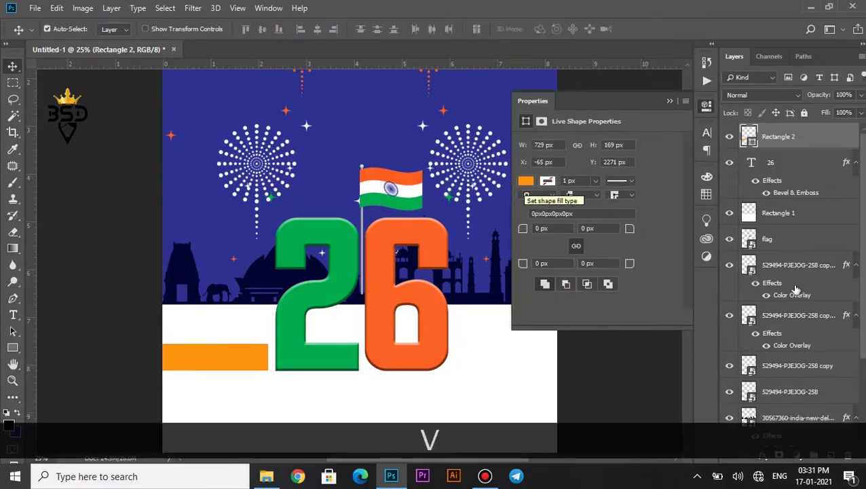
{"action": "double_click", "coordinate": [750, 139]}
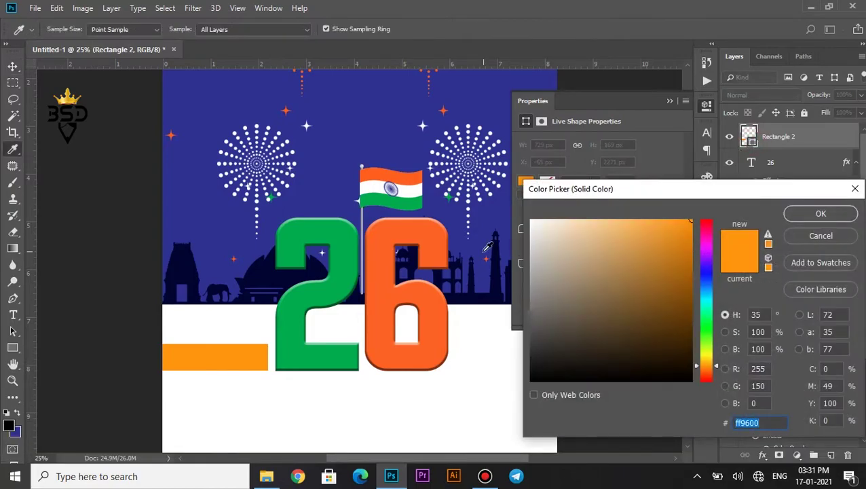
{"action": "left_click", "coordinate": [294, 316]}
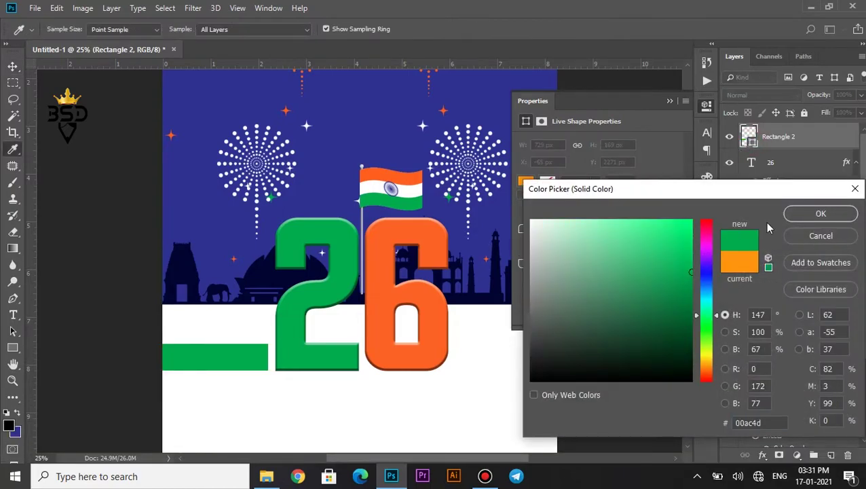
{"action": "left_click", "coordinate": [801, 217]}
Align the green bar with the base of the 2 and nudge it slightly left to widen the gap
{"action": "left_click_drag", "start_coordinate": [245, 360], "coordinate": [244, 362]}
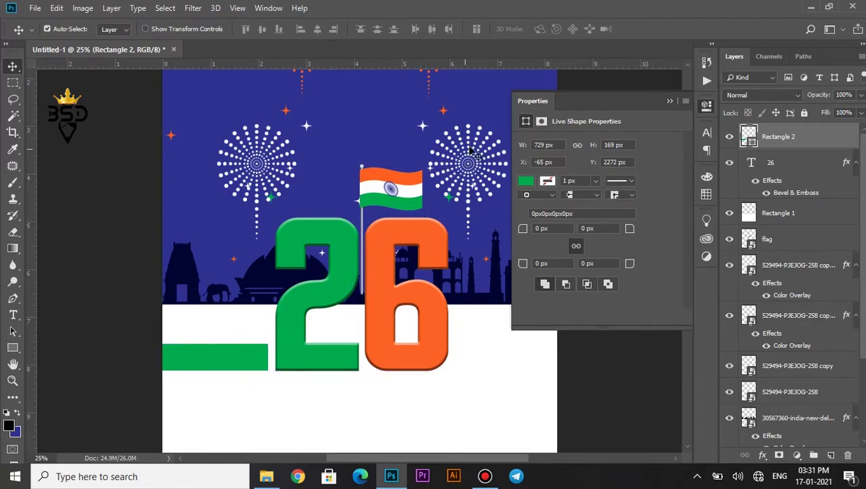
{"action": "left_click", "coordinate": [670, 102]}
{"action": "key", "text": "Left"}
{"action": "key", "text": "Left"}
{"action": "key", "text": "Left"}
{"action": "key", "text": "Left"}
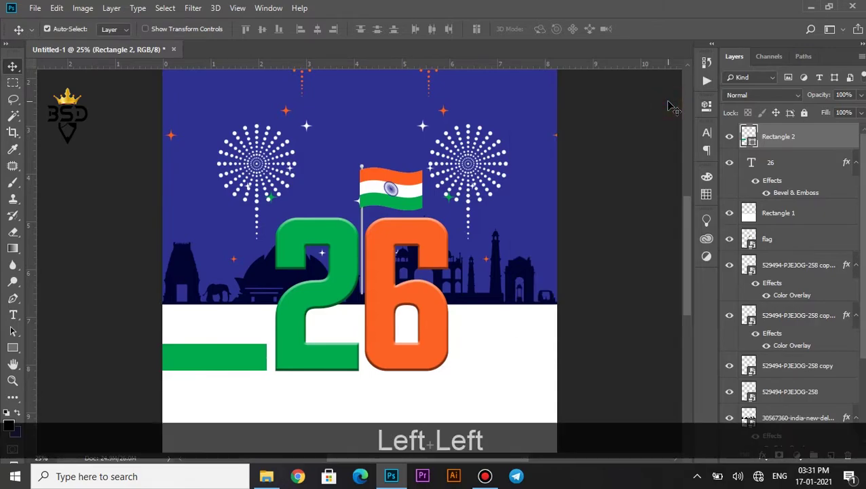
Duplicate the green bar to the opposite side of the 6 and recolor the copy with orange fe6322 sampled from the 6
{"action": "left_click_drag", "start_coordinate": [199, 360], "coordinate": [512, 359]}
{"action": "double_click", "coordinate": [751, 137]}
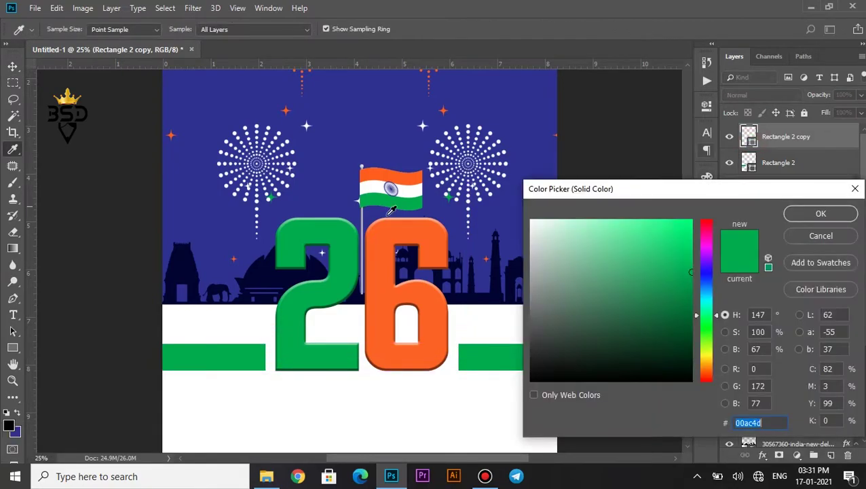
{"action": "left_click", "coordinate": [384, 233]}
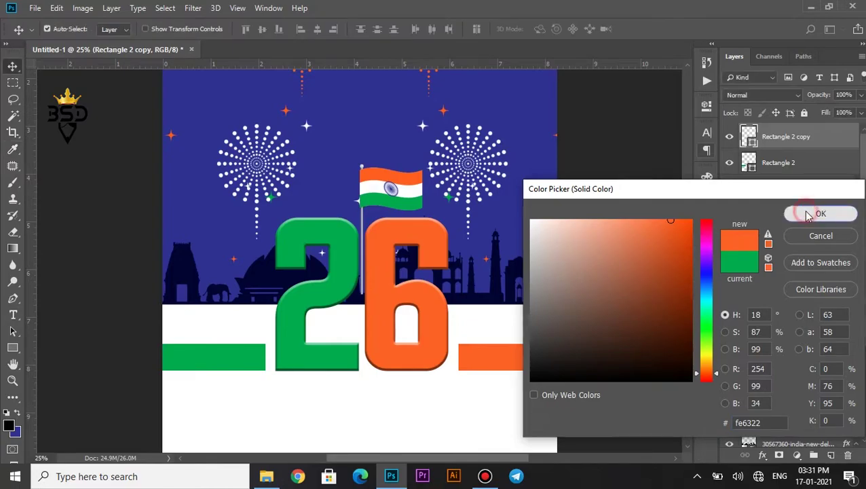
{"action": "left_click", "coordinate": [807, 214]}
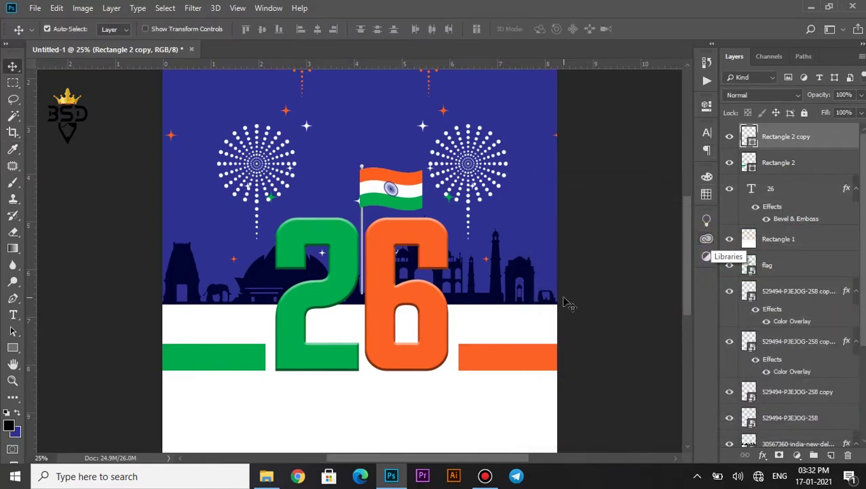
Enlarge the flag slightly and raise it so it flies well above the "26" between the white fireworks
{"action": "right_click", "coordinate": [380, 200]}
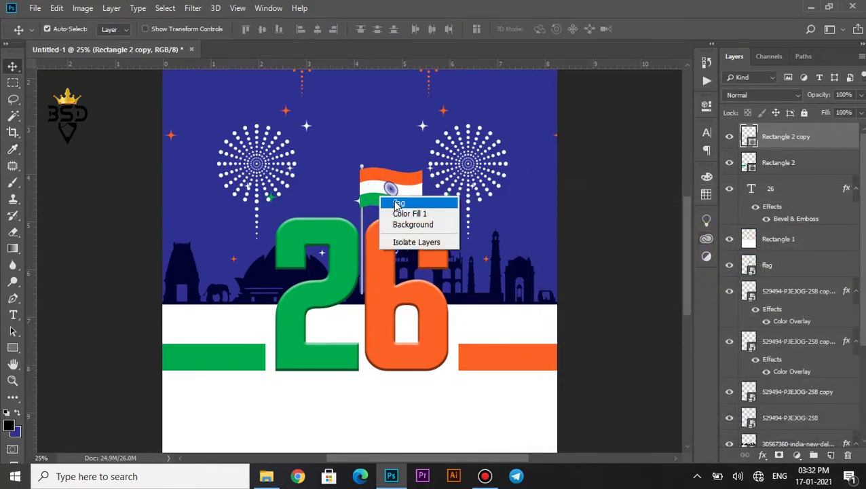
{"action": "left_click", "coordinate": [395, 205]}
{"action": "left_click_drag", "start_coordinate": [389, 201], "coordinate": [372, 184]}
{"action": "key", "text": "ctrl+t"}
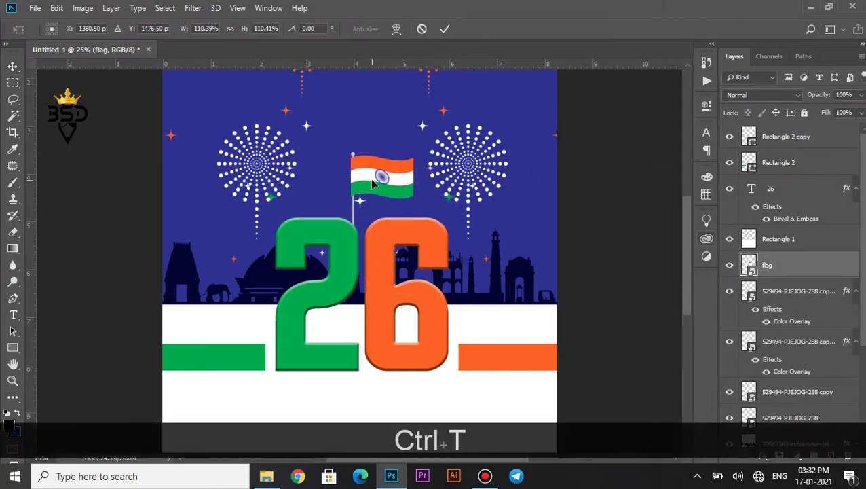
{"action": "left_click_drag", "start_coordinate": [414, 150], "coordinate": [419, 142]}
{"action": "left_click_drag", "start_coordinate": [384, 181], "coordinate": [382, 139]}
{"action": "key", "text": "Return"}
{"action": "key", "text": "ctrl+minus"}
{"action": "key", "text": "ctrl+minus"}
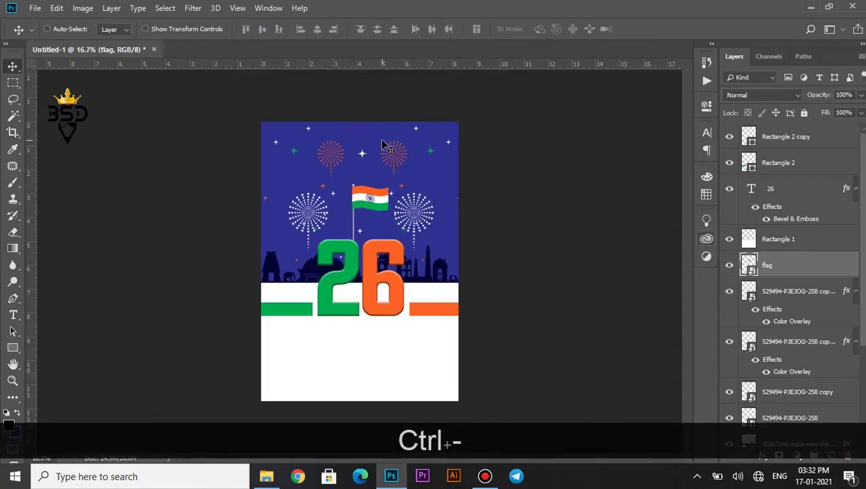
Collapse the effects lists of the two firework layers directly below the flag layer
{"action": "key", "text": "ctrl+equal"}
{"action": "key", "text": "ctrl+equal"}
{"action": "left_click_drag", "start_coordinate": [686, 240], "coordinate": [688, 235]}
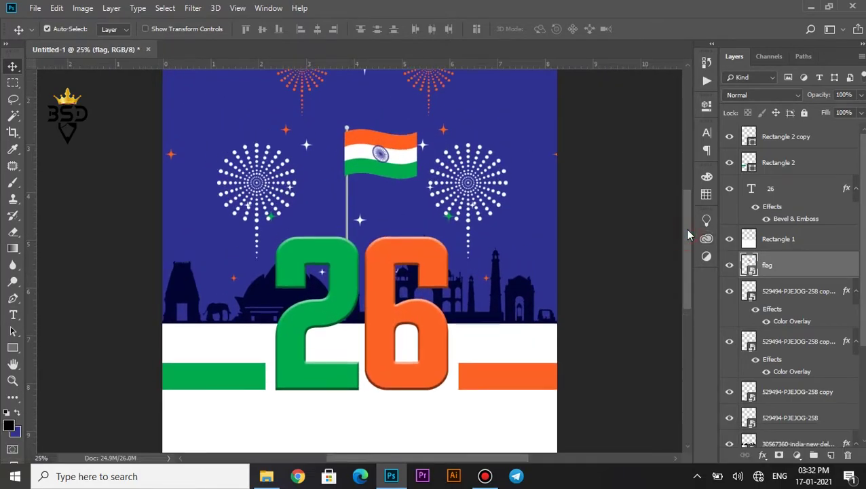
{"action": "left_click", "coordinate": [854, 292]}
{"action": "left_click", "coordinate": [856, 317]}
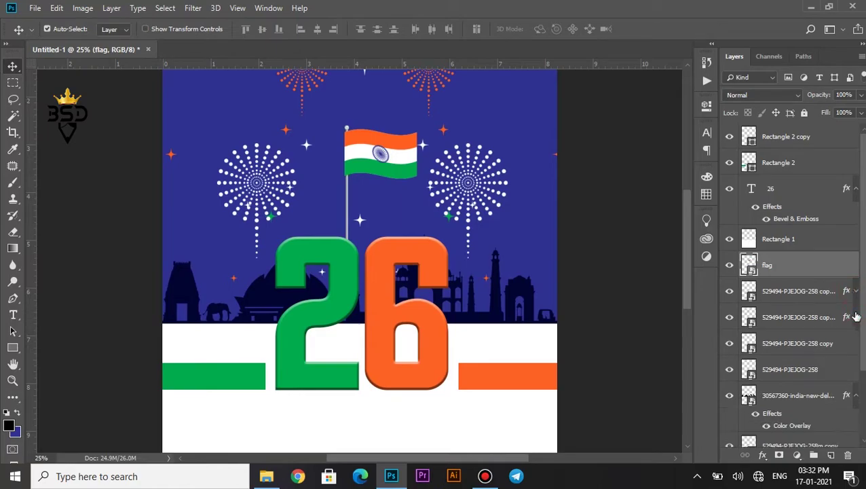
{"action": "scroll", "coordinate": [797, 325], "scroll_direction": "down", "scroll_amount": 3}
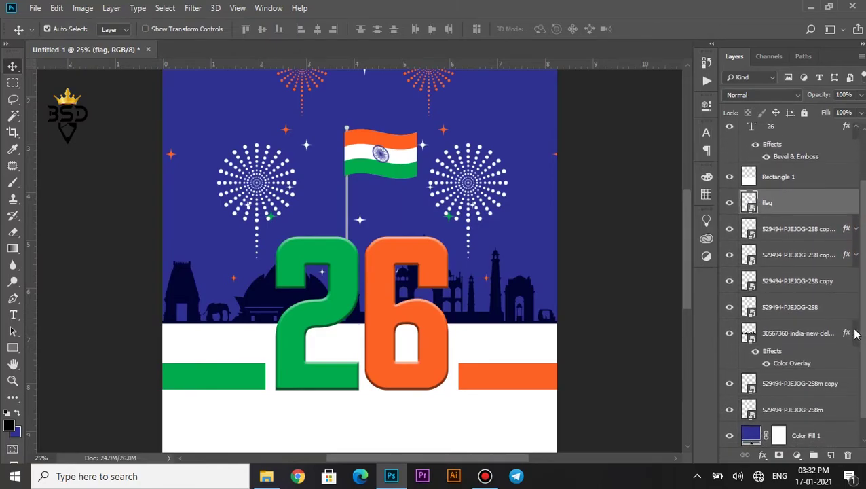
Draw a circle about 1204 px wide on a layer just below the skyline and center it behind the flag and "26"
{"action": "left_click", "coordinate": [800, 376]}
{"action": "left_click", "coordinate": [12, 348]}
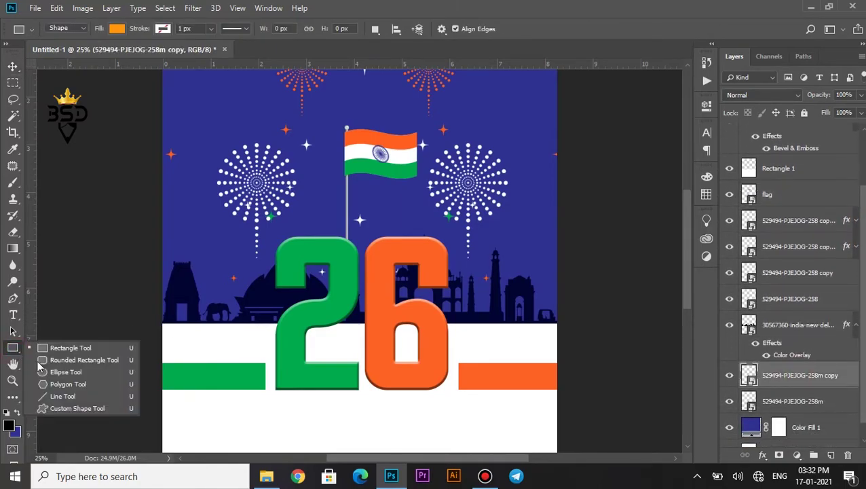
{"action": "left_click", "coordinate": [47, 371]}
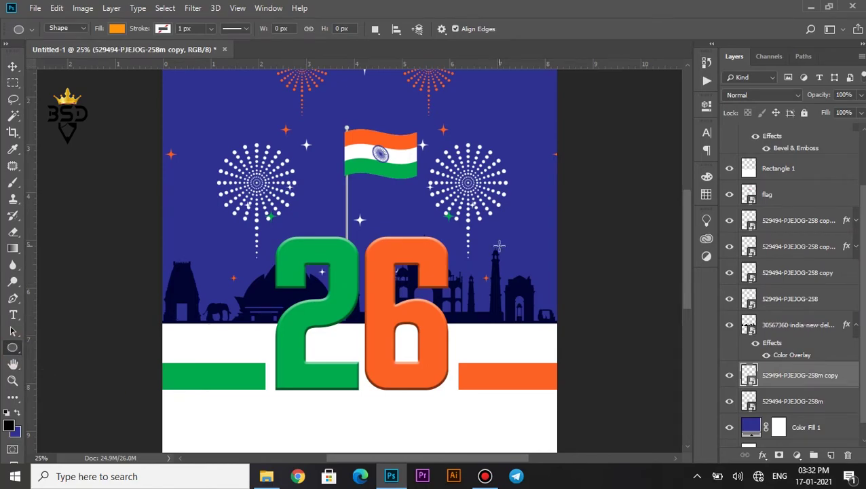
{"action": "left_click_drag", "start_coordinate": [316, 138], "coordinate": [516, 330]}
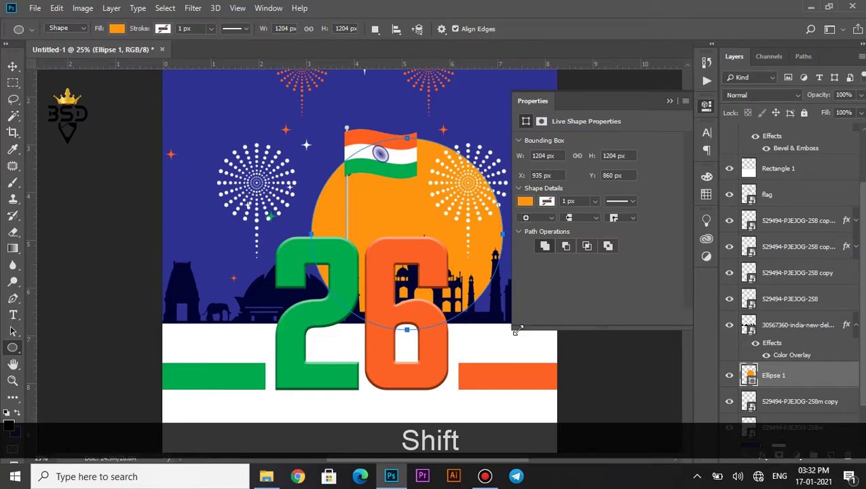
{"action": "key", "text": "v"}
{"action": "left_click_drag", "start_coordinate": [387, 208], "coordinate": [352, 193]}
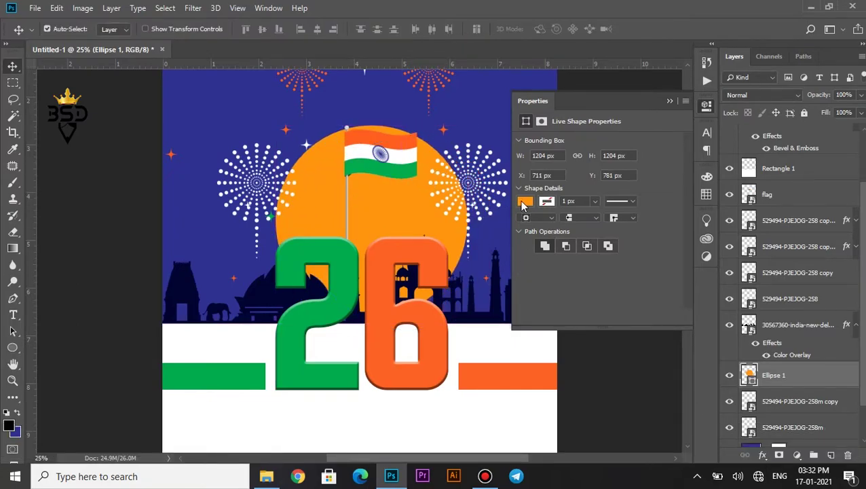
Recolor the circle with 5458b2, a lighter shade of the blue sampled from the background
{"action": "double_click", "coordinate": [750, 378]}
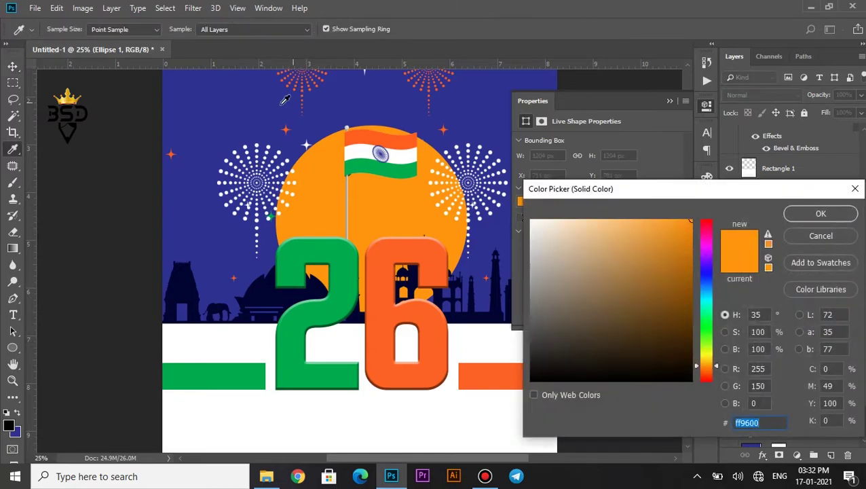
{"action": "left_click", "coordinate": [256, 110]}
{"action": "mouse_move", "coordinate": [626, 258]}
{"action": "left_mouse_down"}
{"action": "mouse_move", "coordinate": [611, 255]}
{"action": "mouse_move", "coordinate": [616, 268]}
{"action": "left_mouse_up"}
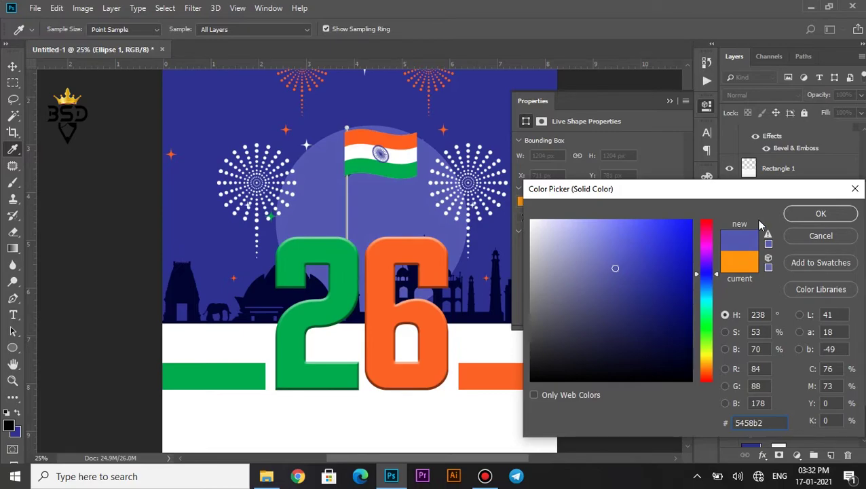
{"action": "left_click", "coordinate": [821, 213]}
Enlarge the circle to about 1432 px wide and reposition it behind the flag with its base at the skyline's bottom
{"action": "key", "text": "ctrl+minus"}
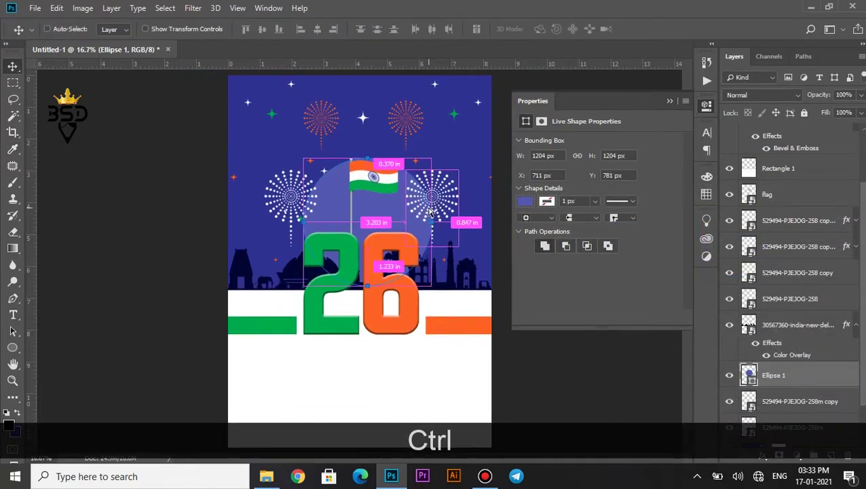
{"action": "key", "text": "ctrl+t"}
{"action": "left_click_drag", "start_coordinate": [434, 155], "coordinate": [443, 146]}
{"action": "left_click_drag", "start_coordinate": [408, 196], "coordinate": [396, 197]}
{"action": "key", "text": "Return"}
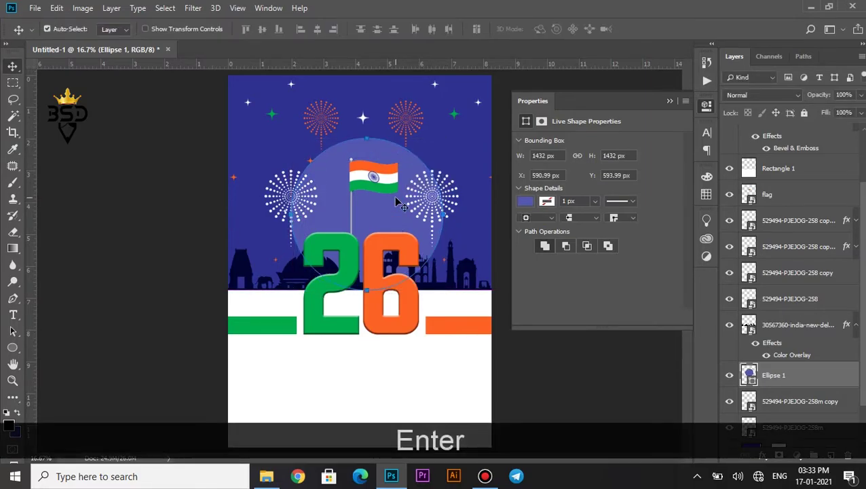
{"action": "left_click", "coordinate": [353, 350]}
{"action": "key", "text": "ctrl+t"}
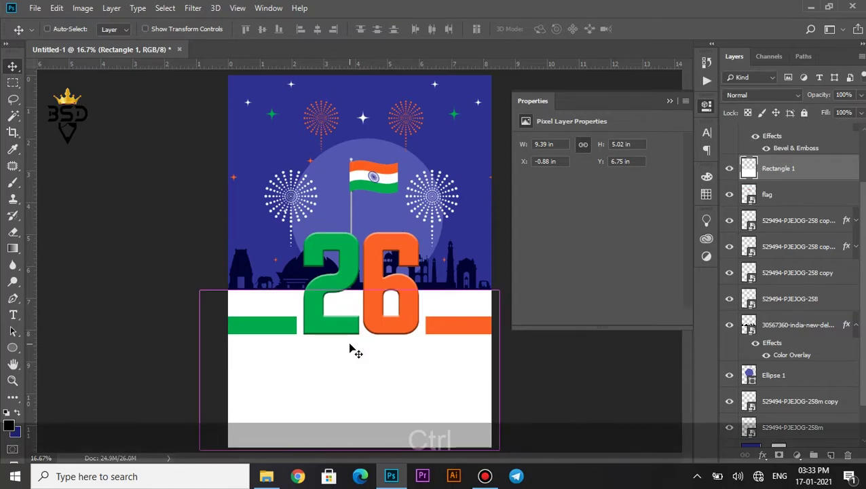
{"action": "key", "text": "Return"}
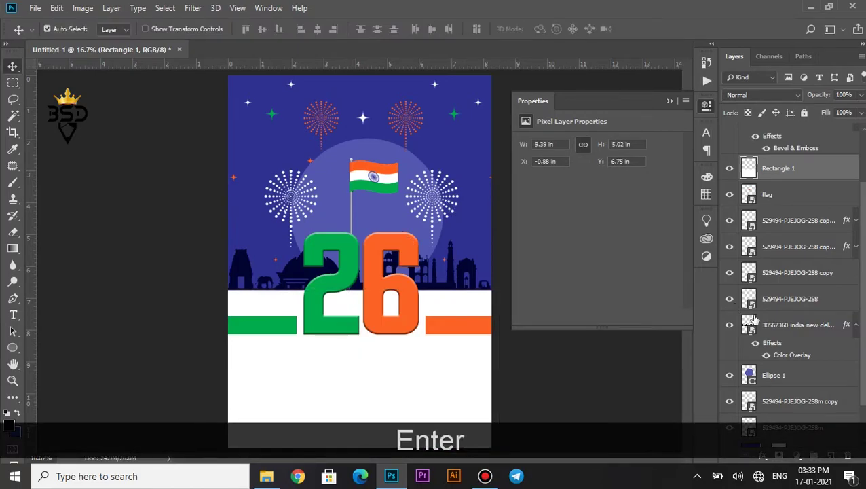
Shift the circle slightly left to an X position of about 556 px, centering it on the poster
{"action": "left_click", "coordinate": [786, 385]}
{"action": "key", "text": "ctrl+t"}
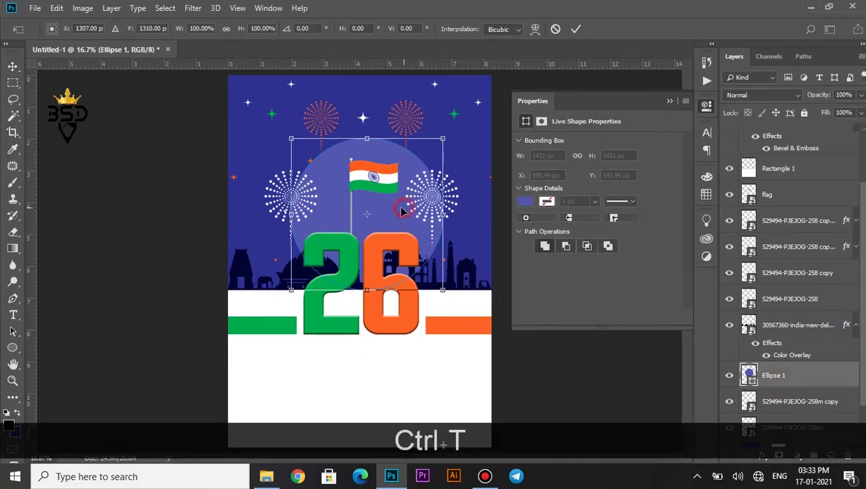
{"action": "left_click_drag", "start_coordinate": [402, 207], "coordinate": [399, 208]}
{"action": "key", "text": "Return"}
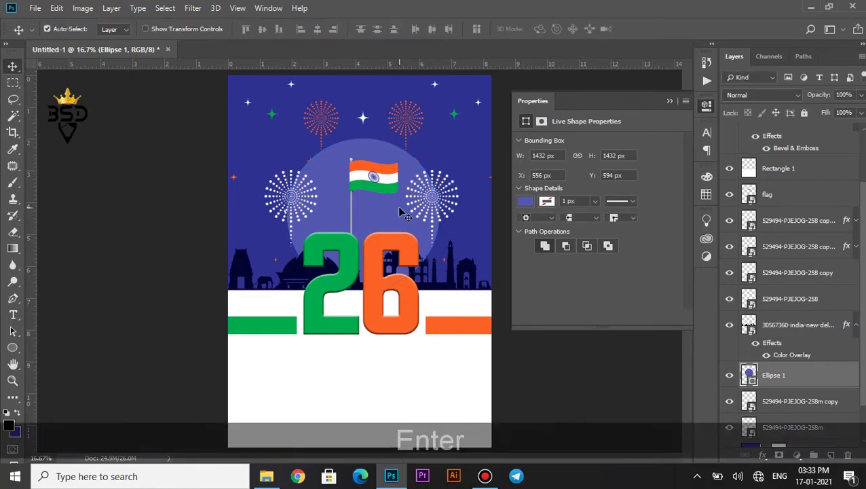
Recolor the circle behind the flag with the darker blue 464aa5 and close its shape properties
{"action": "double_click", "coordinate": [748, 373]}
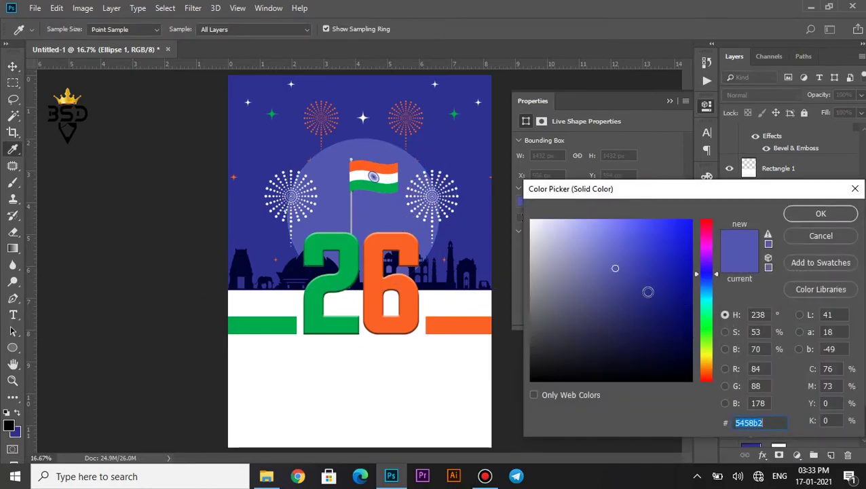
{"action": "left_click", "coordinate": [623, 284]}
{"action": "mouse_move", "coordinate": [623, 285]}
{"action": "left_mouse_down"}
{"action": "mouse_move", "coordinate": [613, 303]}
{"action": "mouse_move", "coordinate": [631, 277]}
{"action": "mouse_move", "coordinate": [624, 276]}
{"action": "left_mouse_up"}
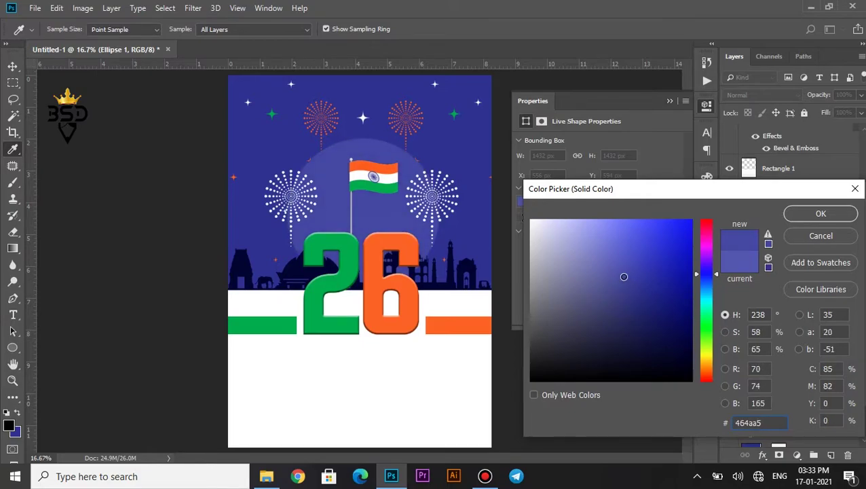
{"action": "left_click", "coordinate": [818, 214]}
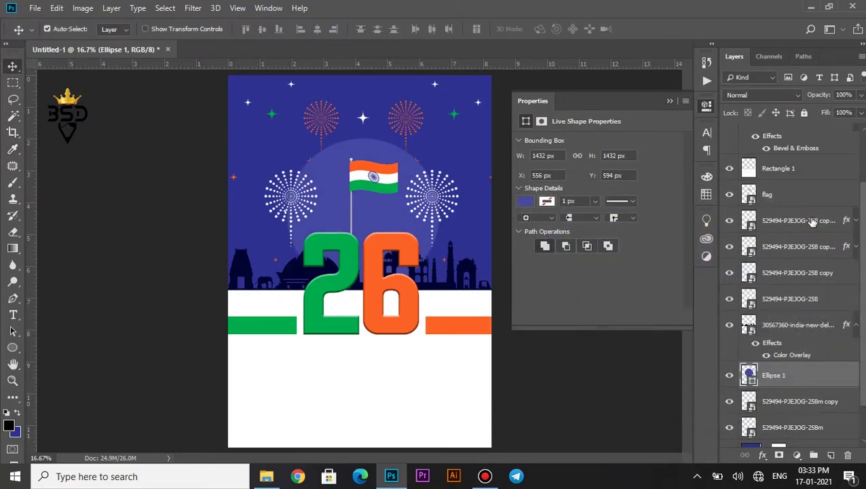
{"action": "left_click", "coordinate": [671, 102]}
Add a new text layer reading "REPUBLIC DAY" in the lower white area, separate from the "26" text
{"action": "key", "text": "t"}
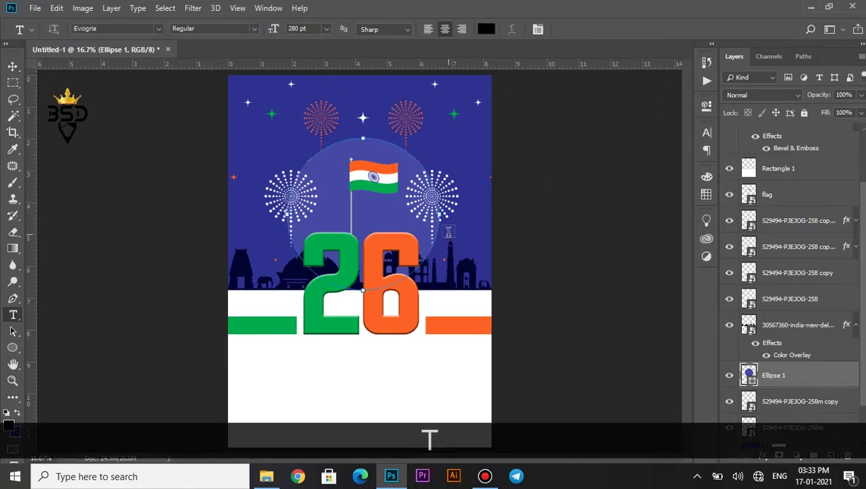
{"action": "left_click", "coordinate": [812, 335]}
{"action": "left_click", "coordinate": [776, 167]}
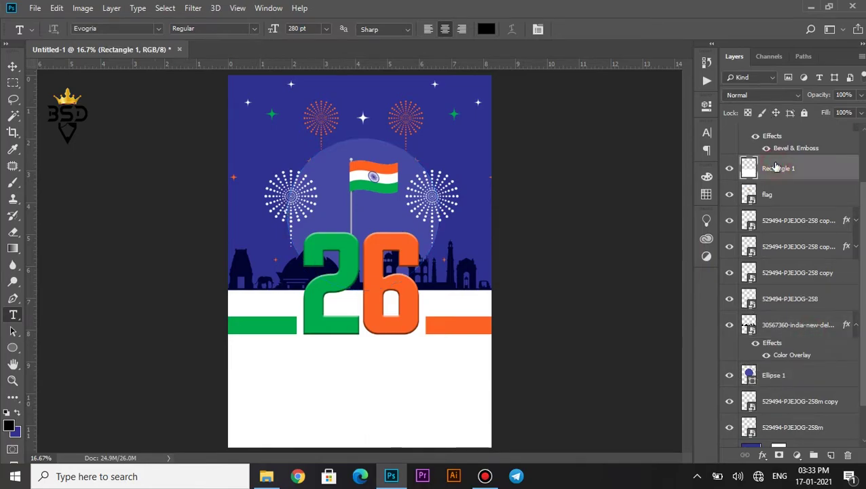
{"action": "left_click", "coordinate": [320, 371]}
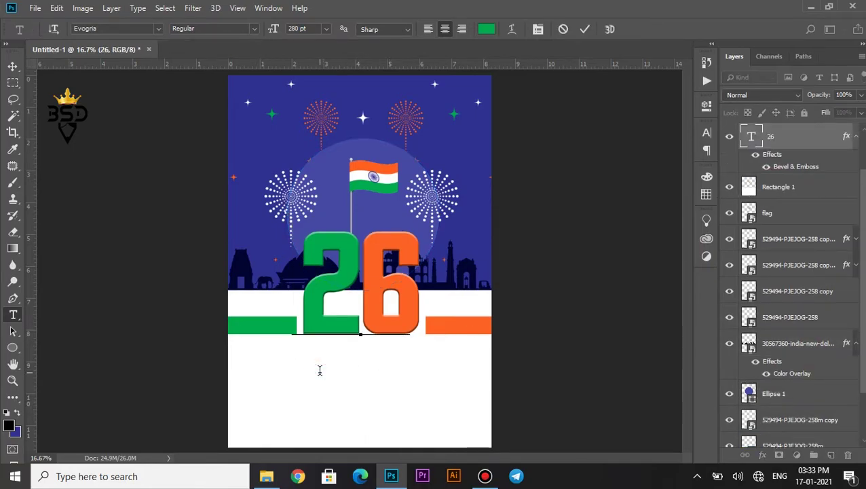
{"action": "left_click", "coordinate": [582, 29]}
{"action": "left_click", "coordinate": [358, 432]}
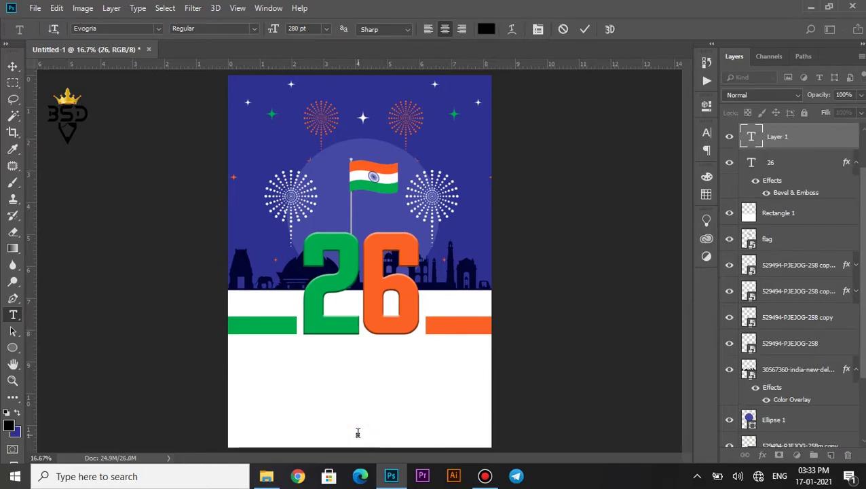
{"action": "type", "text": "RE"}
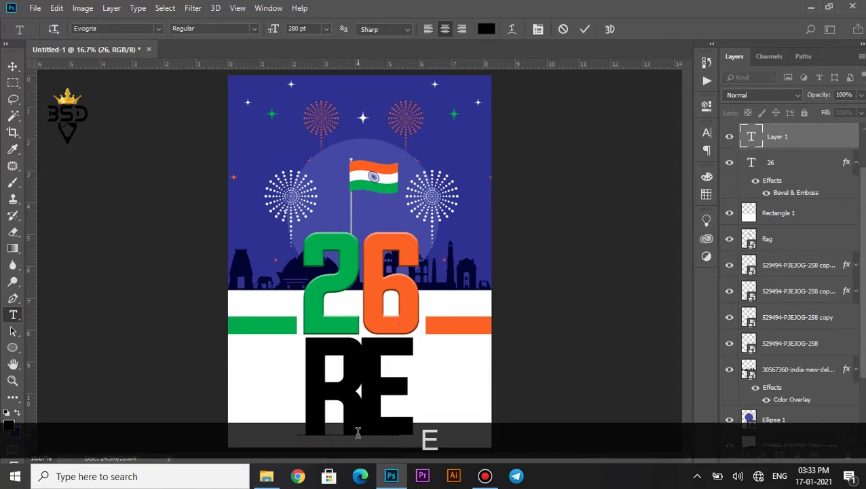
{"action": "type", "text": "PUBLIC "}
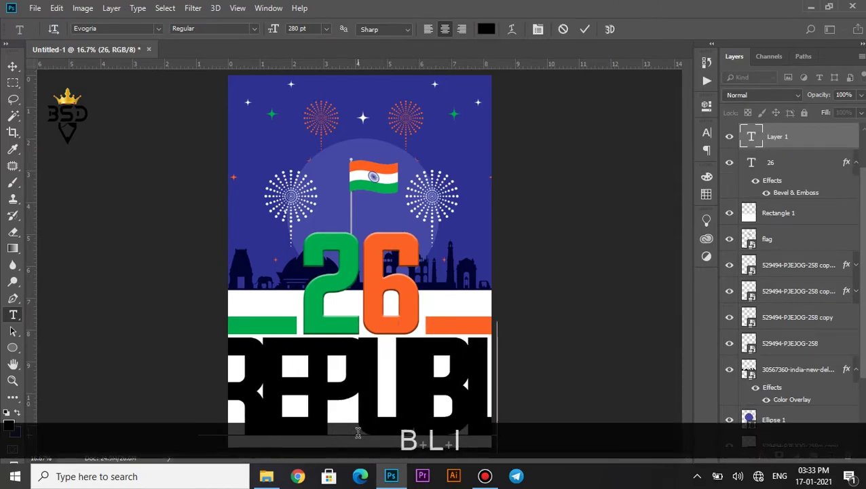
{"action": "type", "text": "DAY"}
Format the "REPUBLIC DAY" text in Bebas Neue at 61 pt with 0 tracking and 80% vertical scale
{"action": "key", "text": "ctrl+a"}
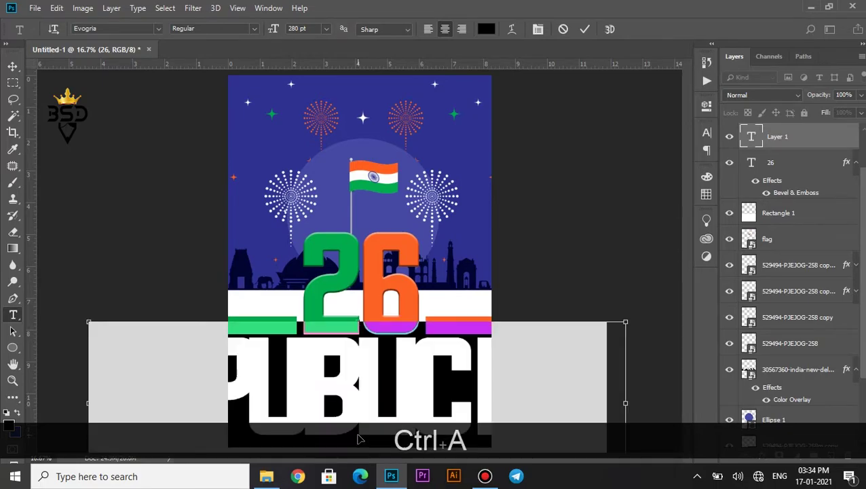
{"action": "left_click", "coordinate": [538, 30]}
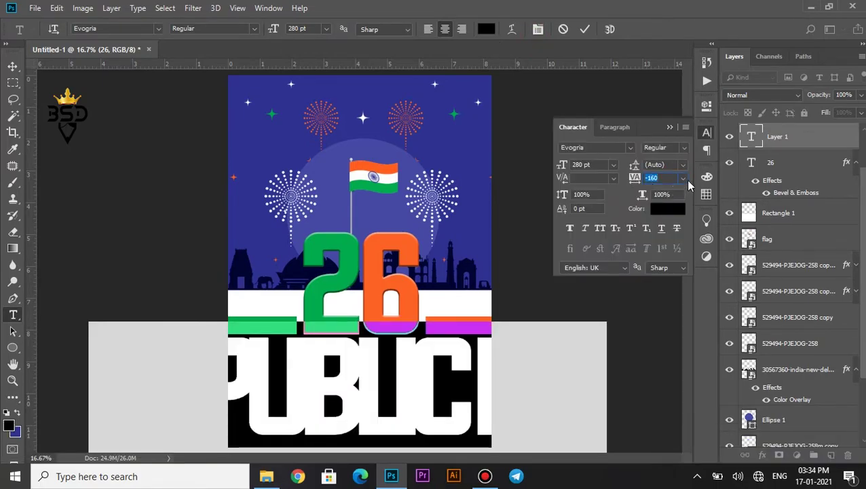
{"action": "left_click", "coordinate": [684, 178]}
{"action": "left_click", "coordinate": [662, 254]}
{"action": "left_click_drag", "start_coordinate": [563, 173], "coordinate": [425, 178]}
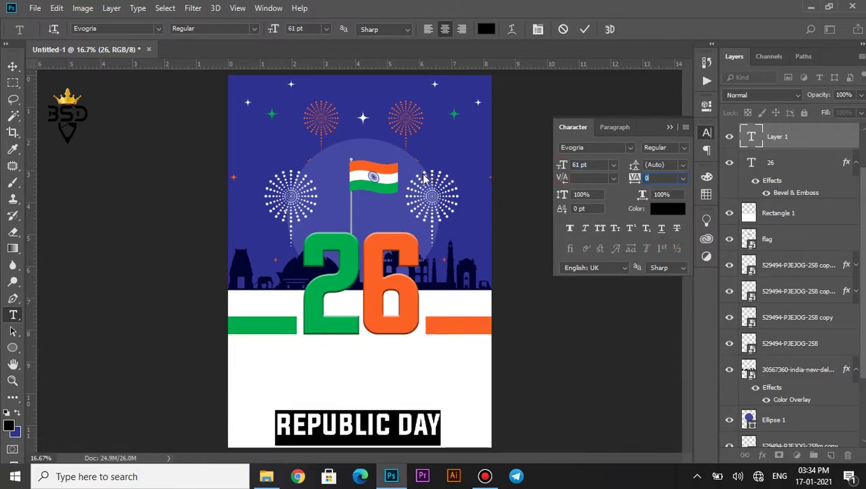
{"action": "left_click", "coordinate": [630, 149]}
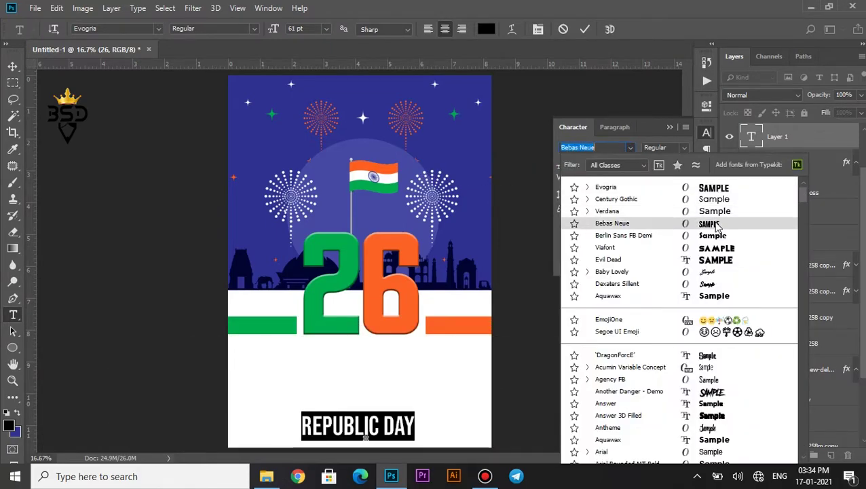
{"action": "left_click", "coordinate": [715, 222]}
{"action": "left_click_drag", "start_coordinate": [564, 194], "coordinate": [554, 195]}
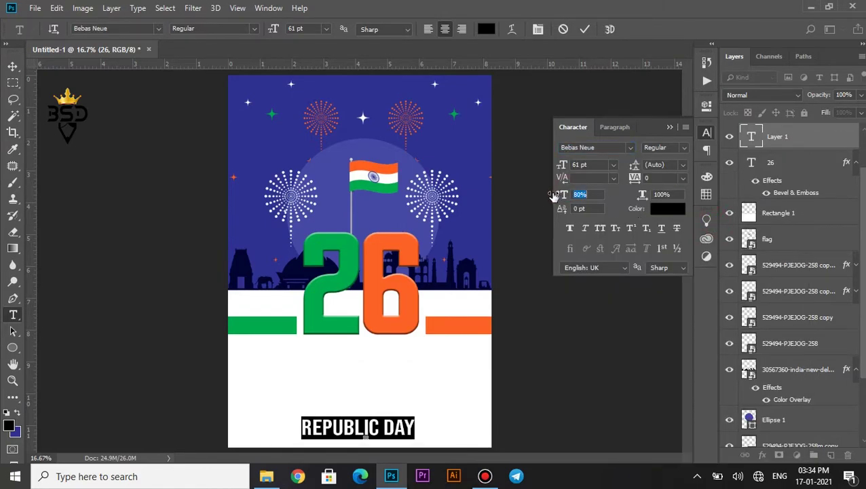
Color the "REPUBLIC DAY" text 000232, sampled from the skyline, and enlarge it to 73 pt
{"action": "left_click", "coordinate": [668, 210]}
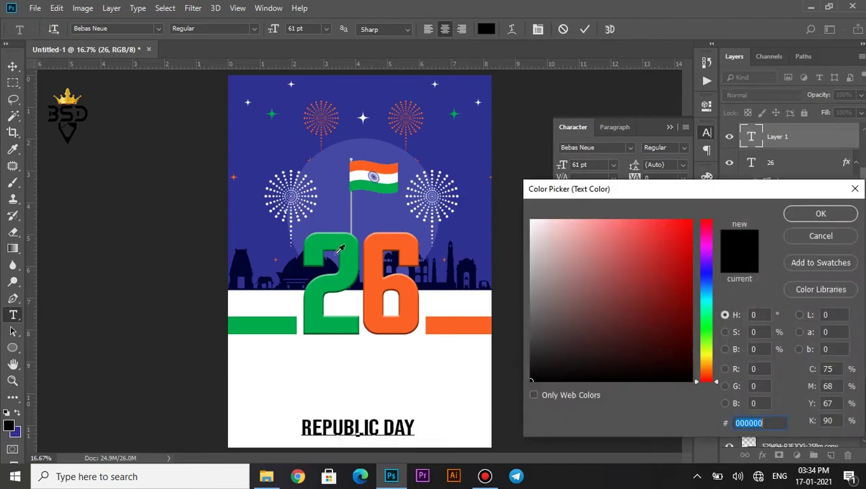
{"action": "left_click", "coordinate": [245, 260]}
{"action": "left_click", "coordinate": [810, 214]}
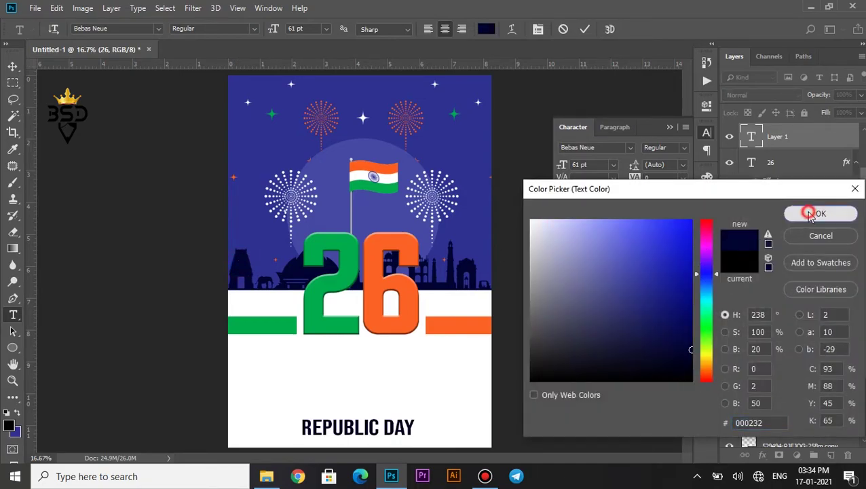
{"action": "left_click_drag", "start_coordinate": [565, 168], "coordinate": [574, 166]}
{"action": "left_click", "coordinate": [584, 31]}
Move the "REPUBLIC DAY" text up so it sits centered just below the "26"
{"action": "key", "text": "v"}
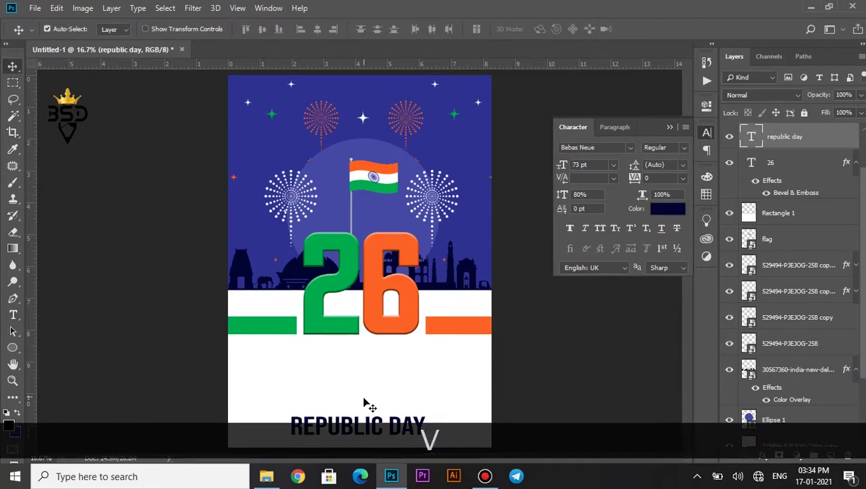
{"action": "left_click_drag", "start_coordinate": [378, 426], "coordinate": [384, 365]}
{"action": "key", "text": "ctrl+equal"}
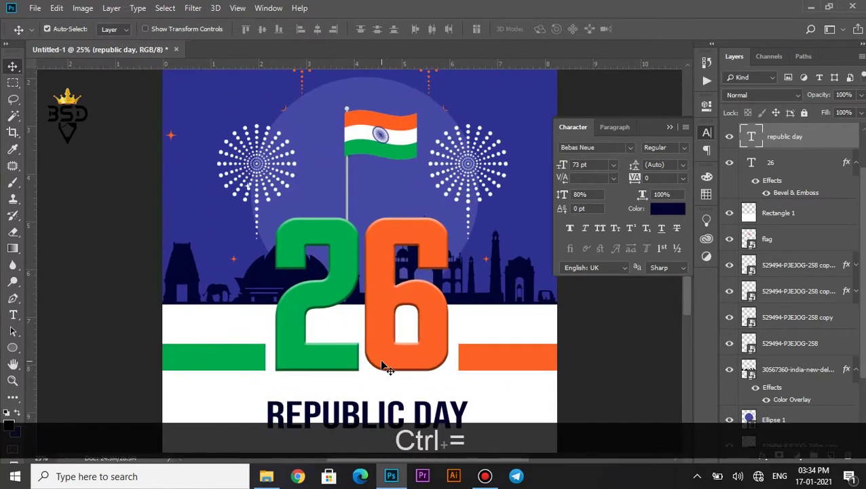
{"action": "left_click_drag", "start_coordinate": [683, 307], "coordinate": [683, 338]}
{"action": "key", "text": "Up"}
{"action": "key", "text": "Up"}
{"action": "key", "text": "Up"}
{"action": "key", "text": "Up"}
{"action": "key", "text": "Up"}
{"action": "key", "text": "Up"}
{"action": "key", "text": "Up"}
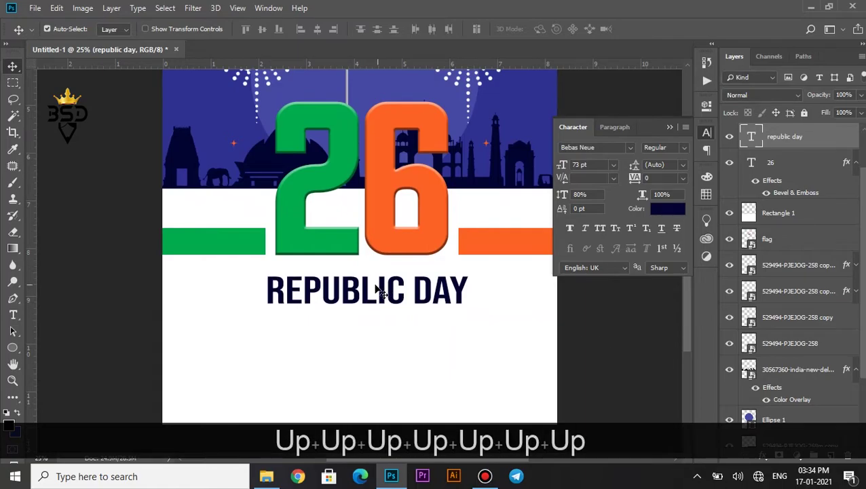
Duplicate the "REPUBLIC DAY" text directly beneath itself and change the copy to "INDIA"
{"action": "left_click_drag", "start_coordinate": [370, 300], "coordinate": [368, 337], "text": "alt"}
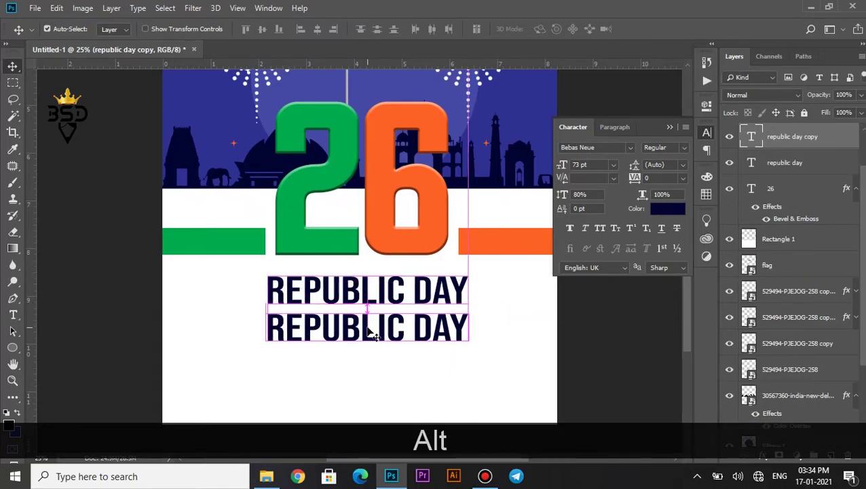
{"action": "double_click", "coordinate": [752, 134]}
{"action": "type", "text": "india"}
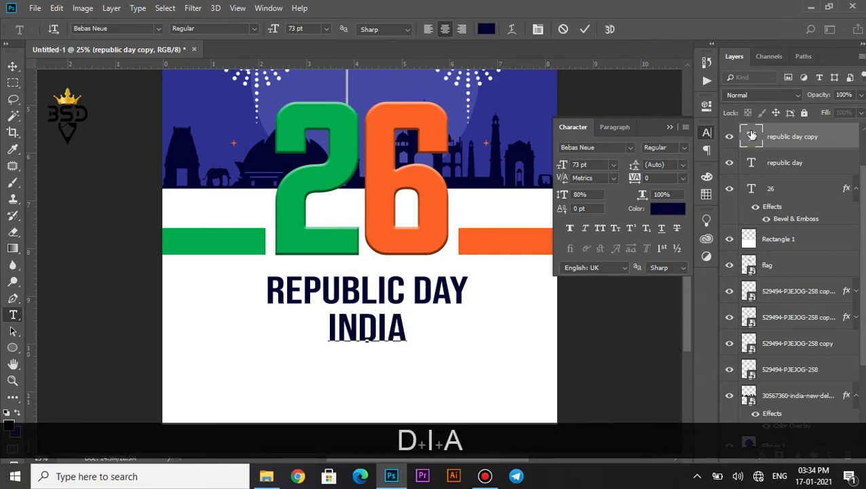
Color the "INDIA" text 00ac4d, sampled from the green "2", and set it to 36 pt with 120 tracking
{"action": "key", "text": "ctrl+a"}
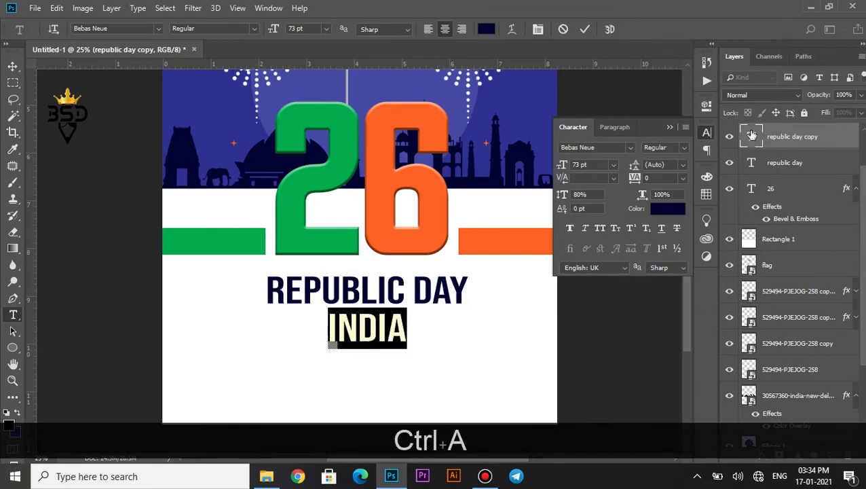
{"action": "left_click", "coordinate": [670, 212]}
{"action": "left_click", "coordinate": [330, 170]}
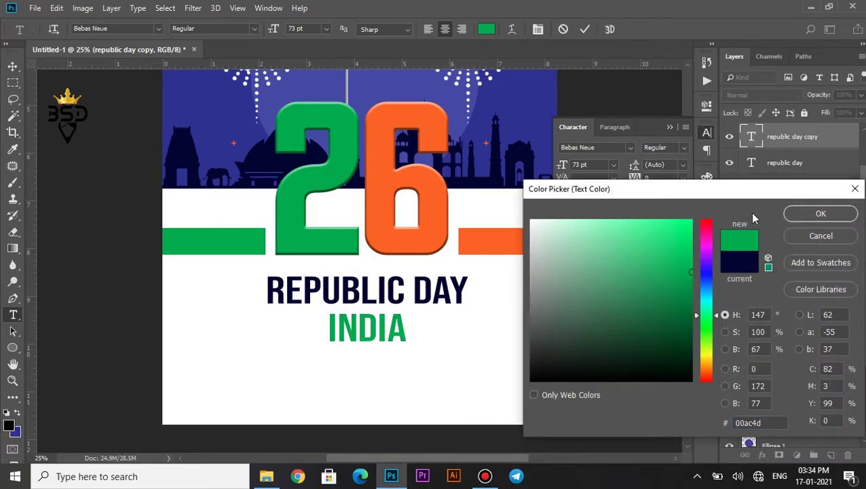
{"action": "left_click", "coordinate": [820, 214]}
{"action": "left_click_drag", "start_coordinate": [563, 166], "coordinate": [538, 167]}
{"action": "left_click_drag", "start_coordinate": [635, 180], "coordinate": [643, 179]}
{"action": "left_click", "coordinate": [585, 28]}
Nudge the "INDIA" text up so it sits close beneath "REPUBLIC DAY"
{"action": "key", "text": "v"}
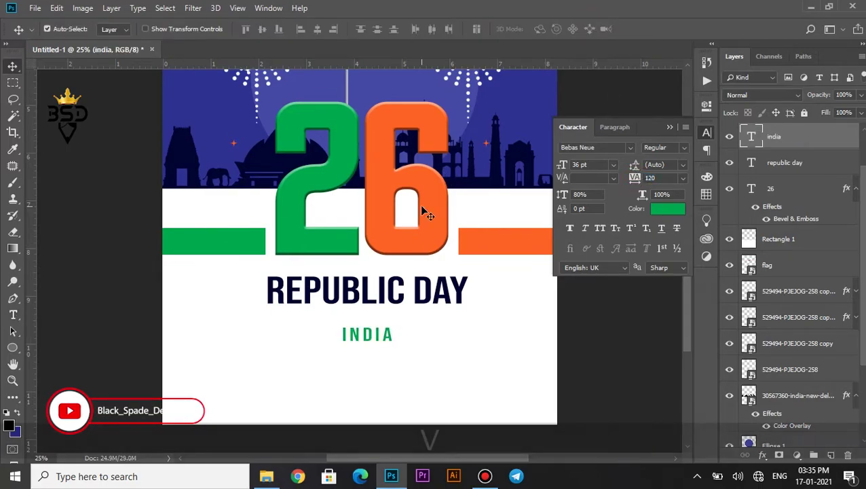
{"action": "key", "text": "Up"}
{"action": "key", "text": "Up"}
{"action": "key", "text": "Up"}
{"action": "key", "text": "Up"}
{"action": "key", "text": "Up"}
{"action": "key", "text": "Up"}
{"action": "key", "text": "Up"}
{"action": "key", "text": "Up"}
{"action": "key", "text": "Up"}
{"action": "key", "text": "Up"}
{"action": "key", "text": "Up"}
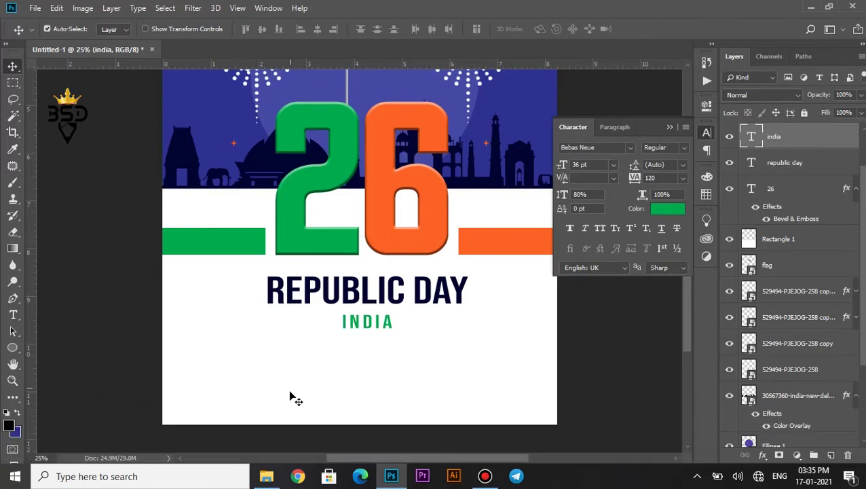
Open the "lorem ipsum" text file from the desktop in Notepad and copy its entire paragraph
{"action": "left_click", "coordinate": [266, 476]}
{"action": "left_click", "coordinate": [811, 5]}
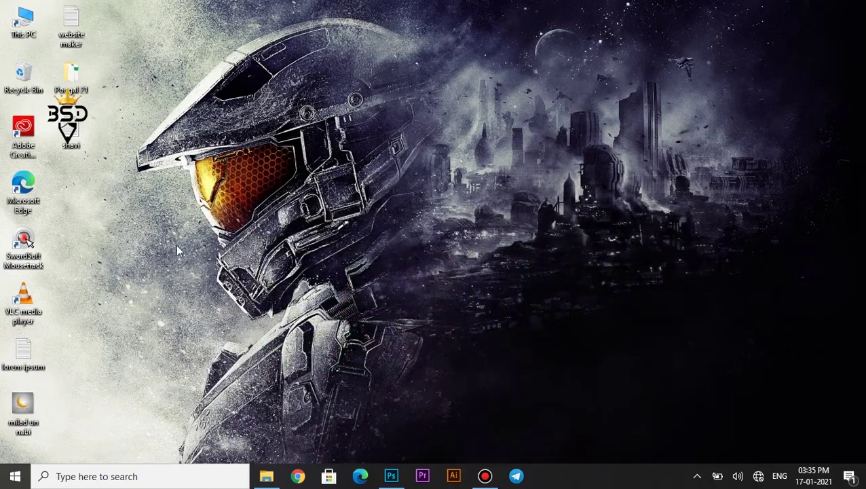
{"action": "double_click", "coordinate": [21, 356]}
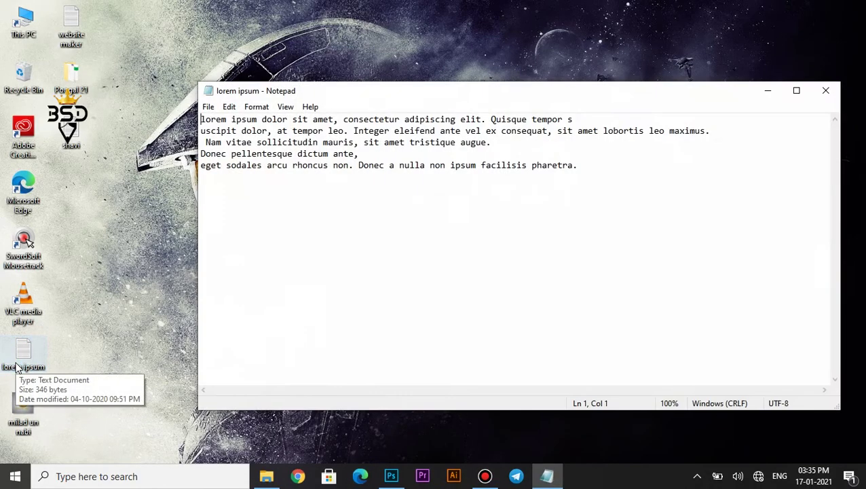
{"action": "left_click_drag", "start_coordinate": [201, 119], "coordinate": [617, 169]}
{"action": "key", "text": "ctrl+c"}
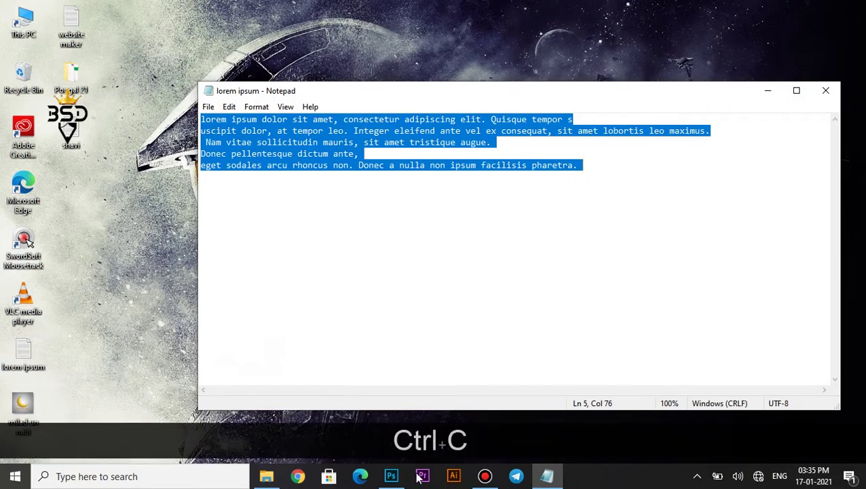
Switch back to Photoshop and paste the lorem ipsum paragraph as a new text layer near the poster's bottom edge
{"action": "left_click", "coordinate": [391, 476]}
{"action": "left_click", "coordinate": [377, 408]}
{"action": "key", "text": "t"}
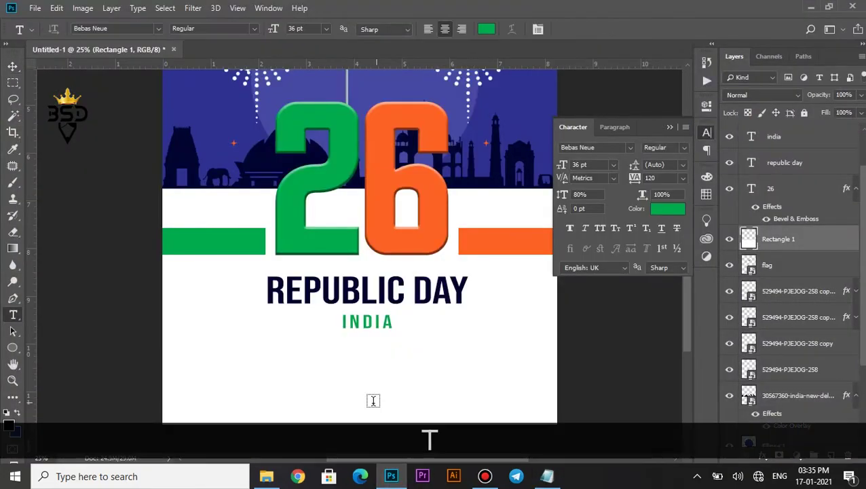
{"action": "left_click", "coordinate": [336, 411]}
{"action": "key", "text": "ctrl+v"}
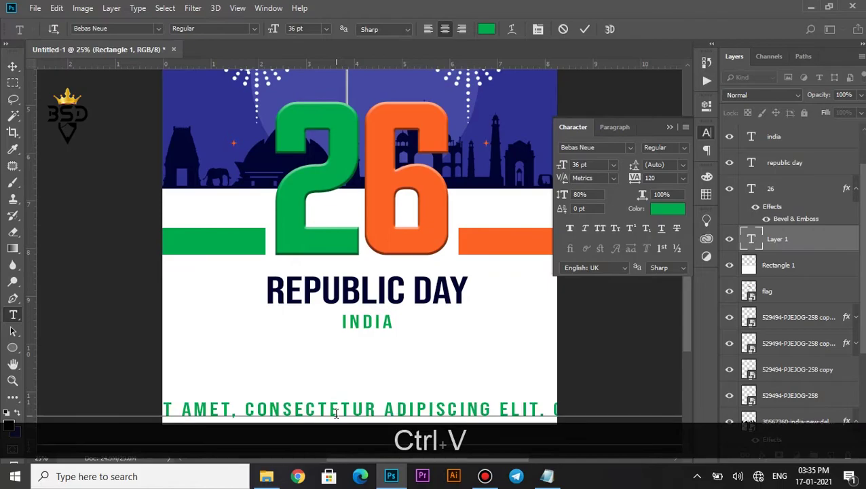
Format the lorem ipsum text with 0 tracking, the skyline's dark blue 000232 and the Verdana font
{"action": "key", "text": "ctrl+a"}
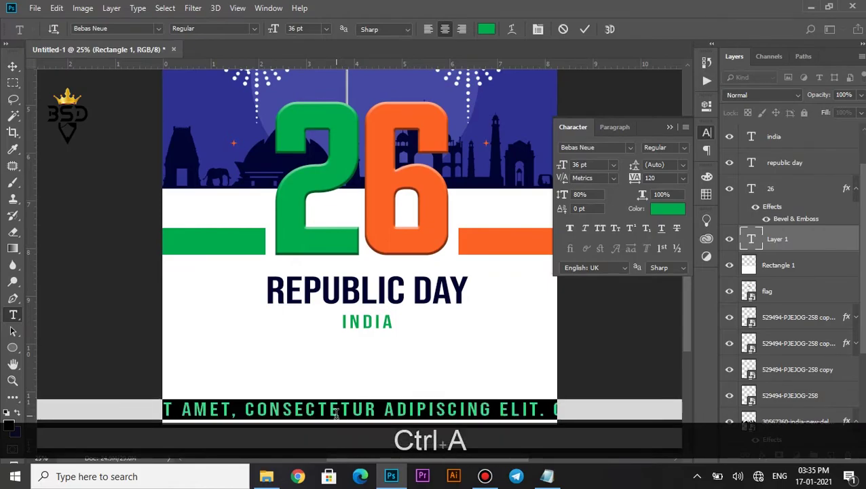
{"action": "left_click", "coordinate": [684, 178]}
{"action": "left_click", "coordinate": [664, 254]}
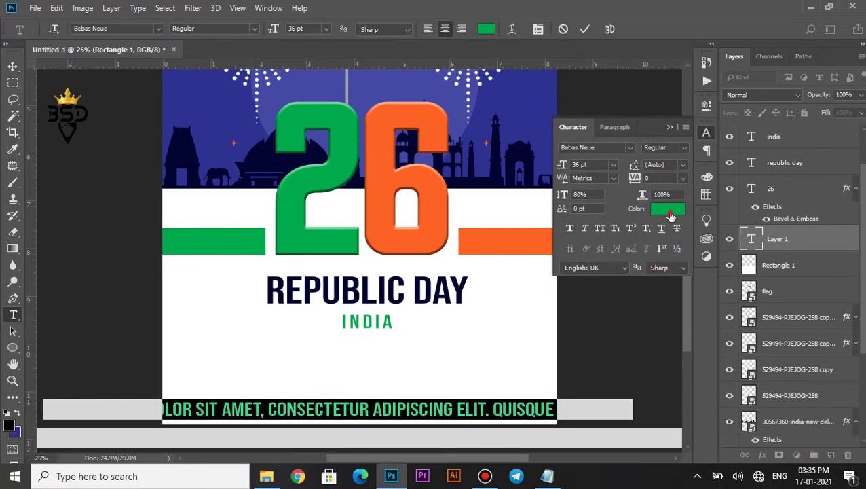
{"action": "left_click", "coordinate": [668, 209]}
{"action": "left_click", "coordinate": [260, 153]}
{"action": "left_click", "coordinate": [820, 213]}
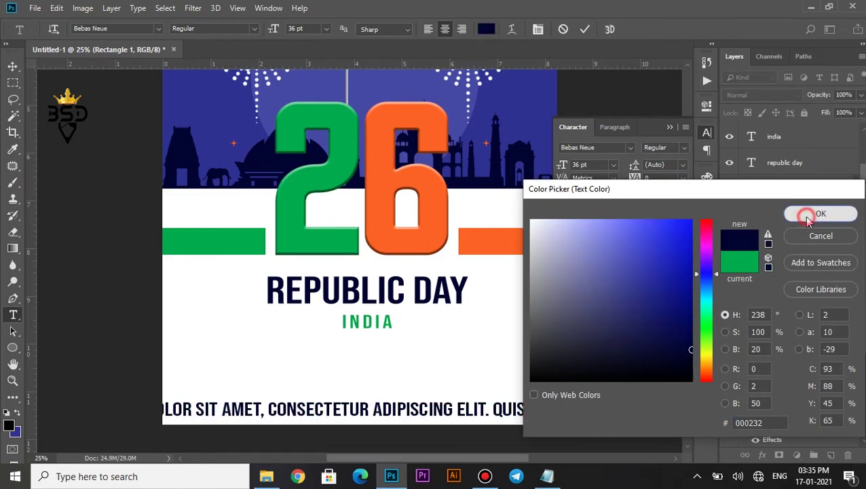
{"action": "left_click", "coordinate": [629, 148]}
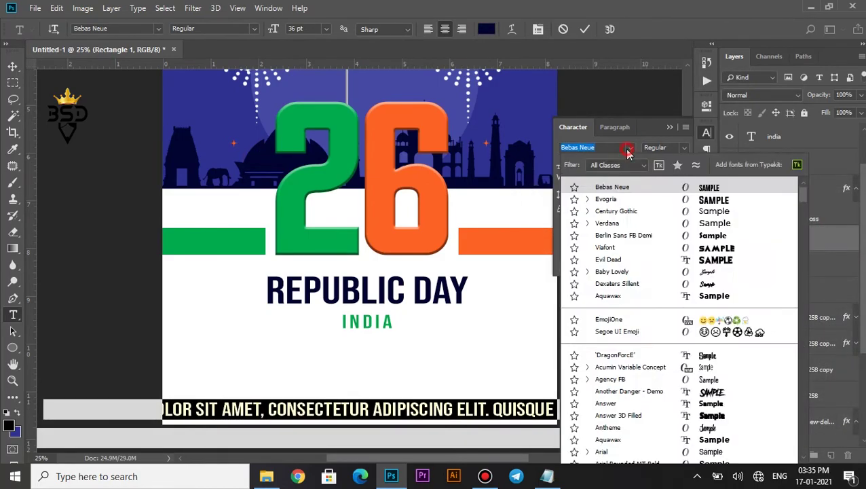
{"action": "left_click", "coordinate": [712, 225]}
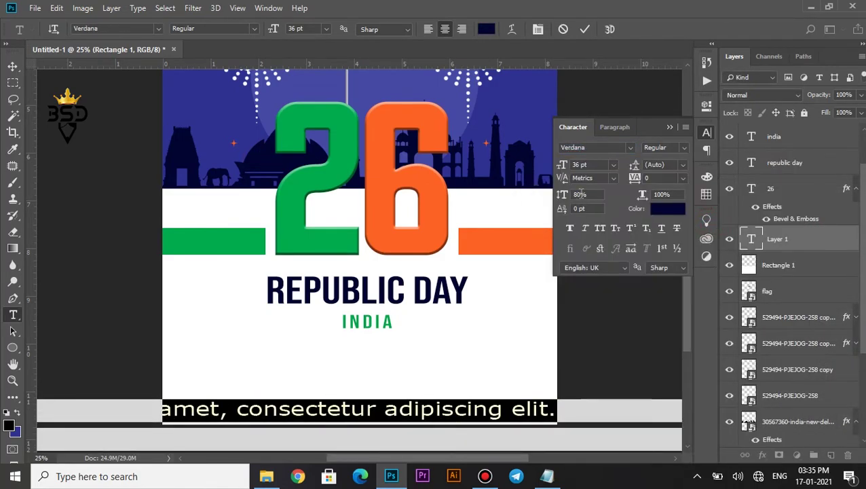
Set the lorem ipsum text to 100% vertical scale and 10.01 pt, and place it just beneath "INDIA"
{"action": "type", "text": "100"}
{"action": "key", "text": "Return"}
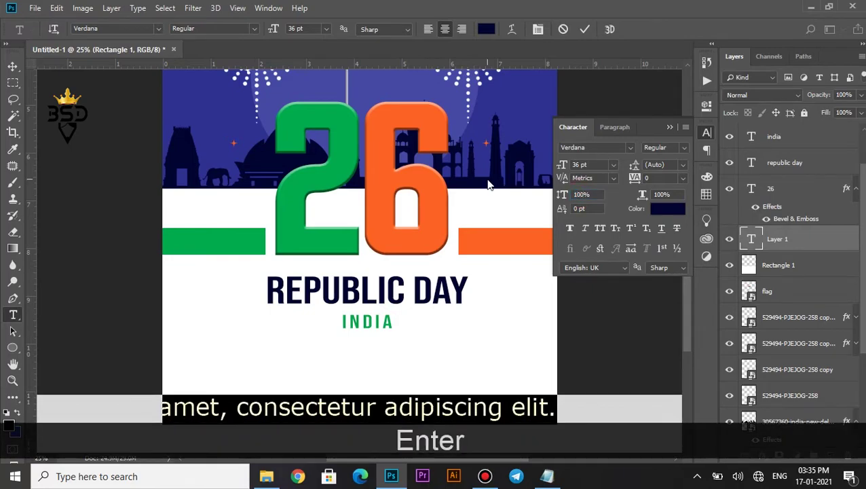
{"action": "left_click_drag", "start_coordinate": [565, 165], "coordinate": [545, 165]}
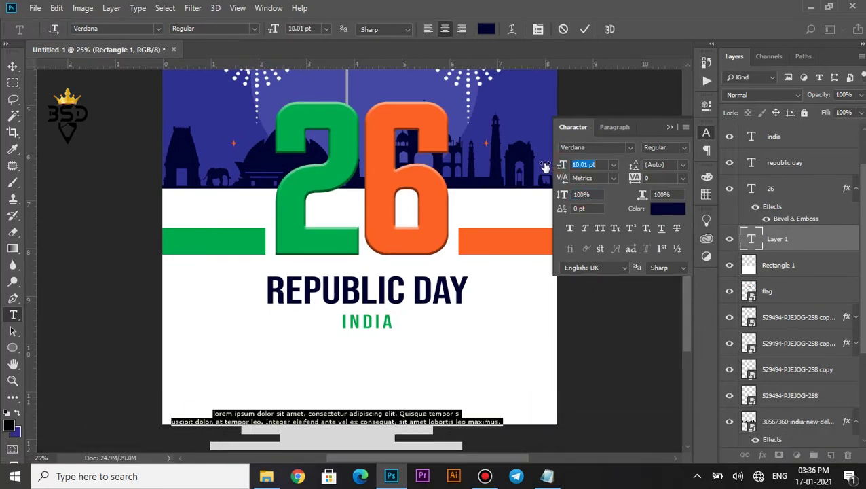
{"action": "left_click", "coordinate": [584, 29]}
{"action": "key", "text": "v"}
{"action": "left_click_drag", "start_coordinate": [337, 417], "coordinate": [365, 348]}
Load the Color Fill 1 layer's bounds as a selection and center "26", "REPUBLIC DAY" and "INDIA" horizontally within it
{"action": "key", "text": "ctrl+minus"}
{"action": "key", "text": "ctrl+minus"}
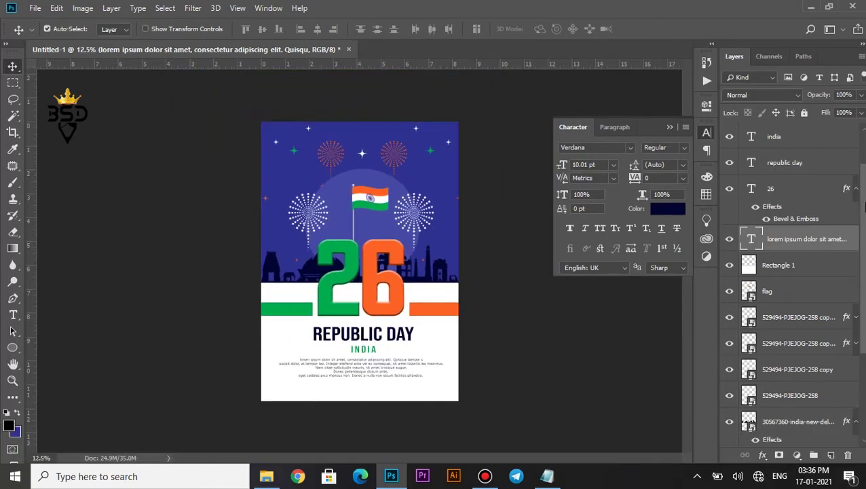
{"action": "scroll", "coordinate": [787, 325], "scroll_direction": "down", "scroll_amount": 5}
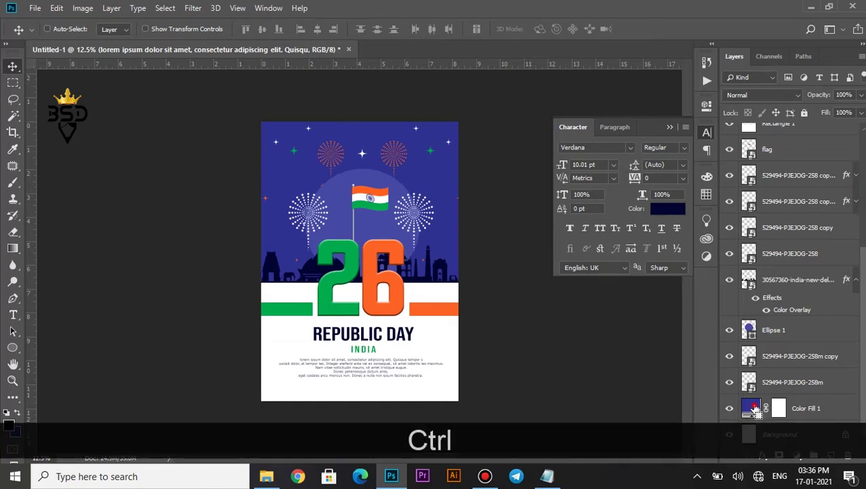
{"action": "left_click", "coordinate": [751, 409], "text": "ctrl"}
{"action": "scroll", "coordinate": [815, 285], "scroll_direction": "up", "scroll_amount": 6}
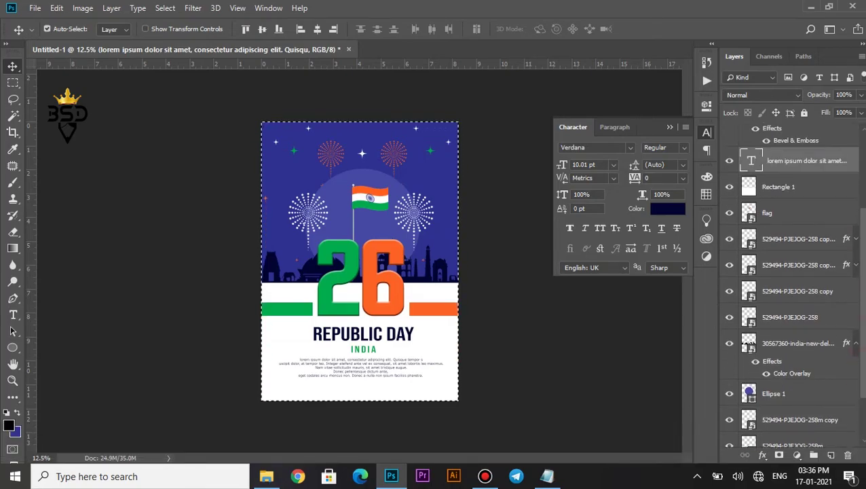
{"action": "left_click", "coordinate": [768, 241]}
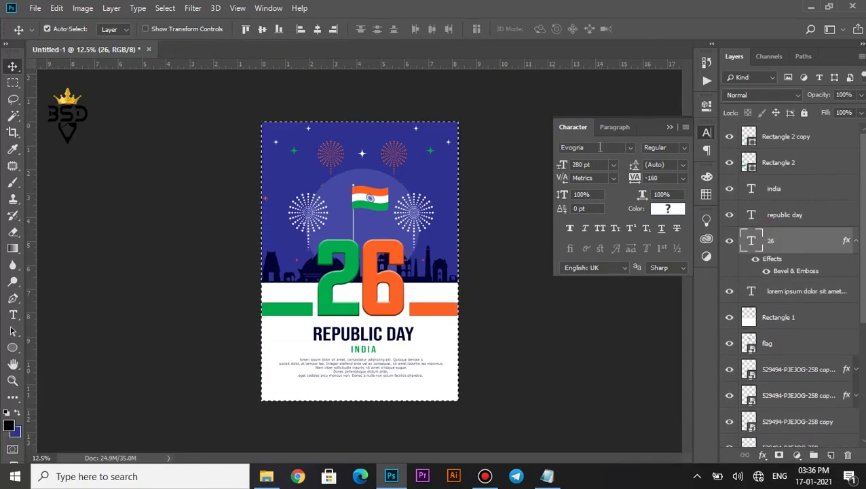
{"action": "left_click", "coordinate": [773, 218]}
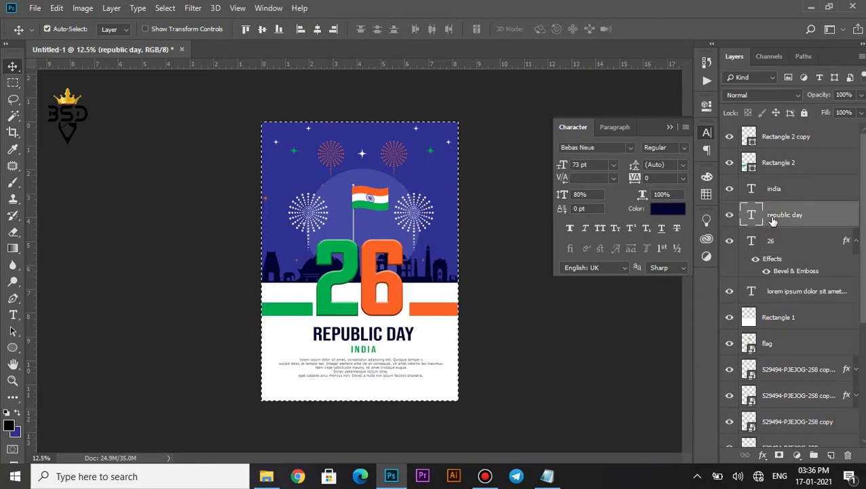
{"action": "left_click", "coordinate": [317, 29]}
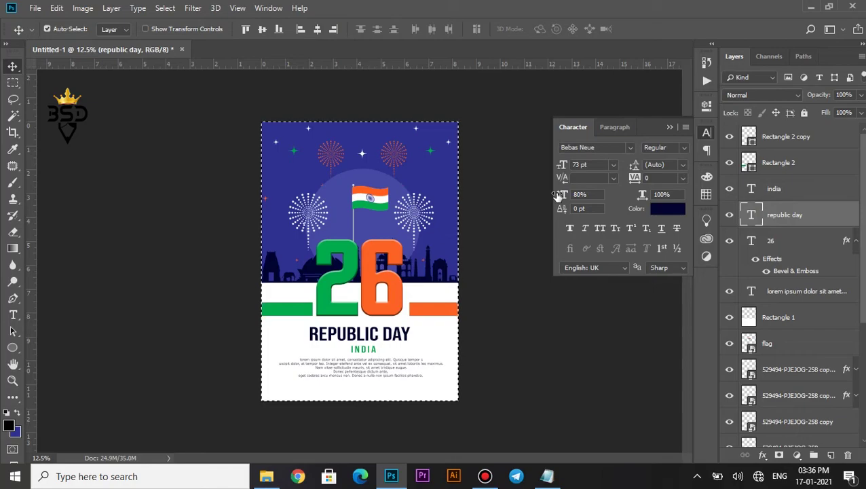
{"action": "left_click", "coordinate": [778, 191]}
{"action": "left_click", "coordinate": [317, 29]}
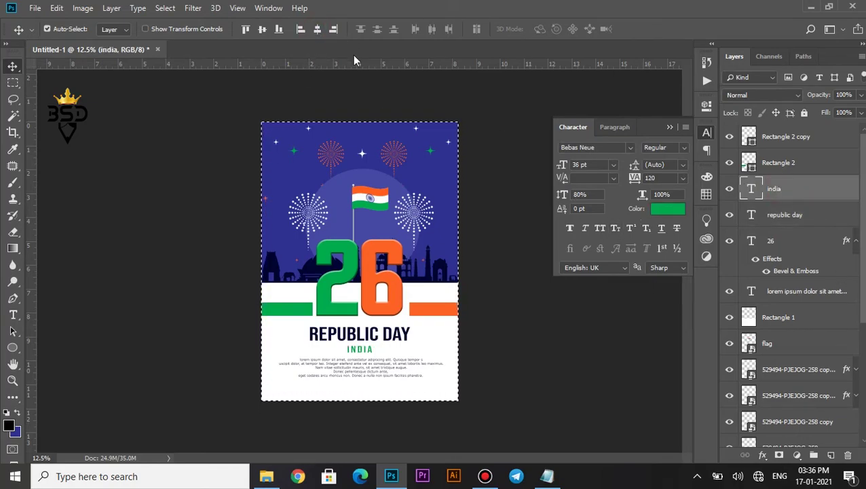
Align "26", the lorem ipsum paragraph and "INDIA" to the selection's horizontal center, then deselect
{"action": "left_click", "coordinate": [769, 249]}
{"action": "left_click", "coordinate": [316, 28]}
{"action": "left_click", "coordinate": [317, 30]}
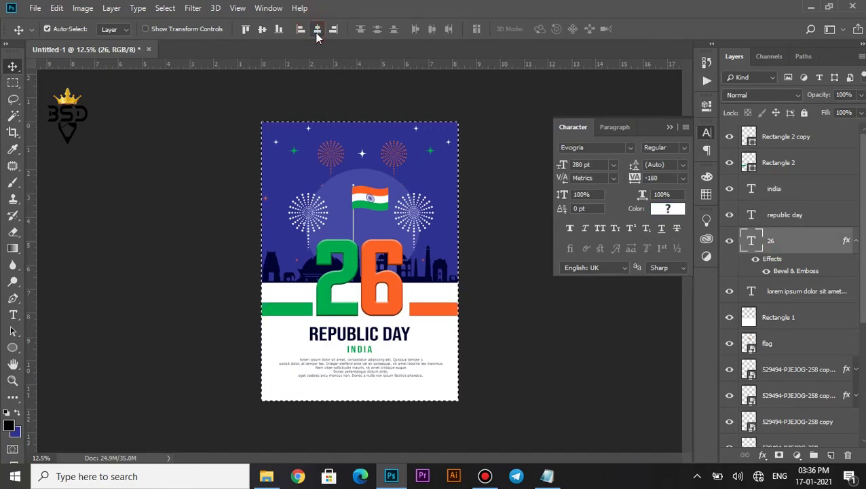
{"action": "left_click", "coordinate": [817, 292]}
{"action": "left_click", "coordinate": [316, 29]}
{"action": "scroll", "coordinate": [820, 328], "scroll_direction": "down", "scroll_amount": 1}
{"action": "scroll", "coordinate": [821, 329], "scroll_direction": "up", "scroll_amount": 1}
{"action": "left_click", "coordinate": [781, 189]}
{"action": "left_click", "coordinate": [317, 30]}
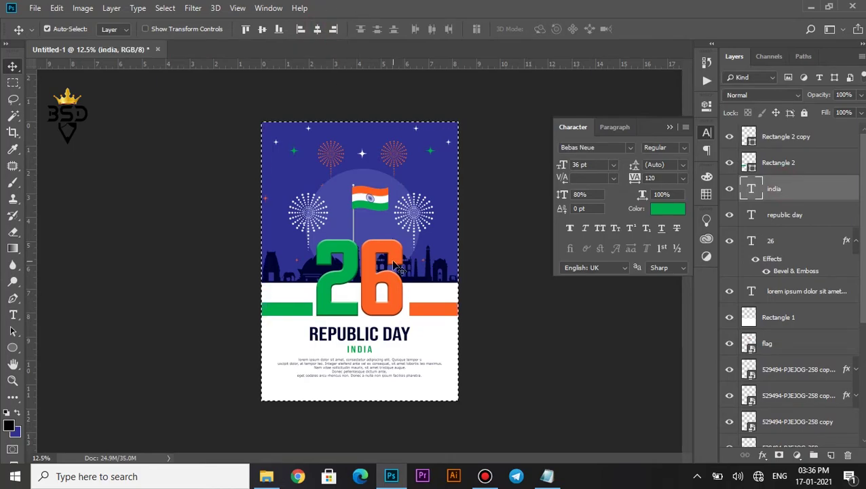
{"action": "key", "text": "ctrl+d"}
Nudge the orange bar left so it sits slightly closer to the "6"
{"action": "key", "text": "ctrl+equal"}
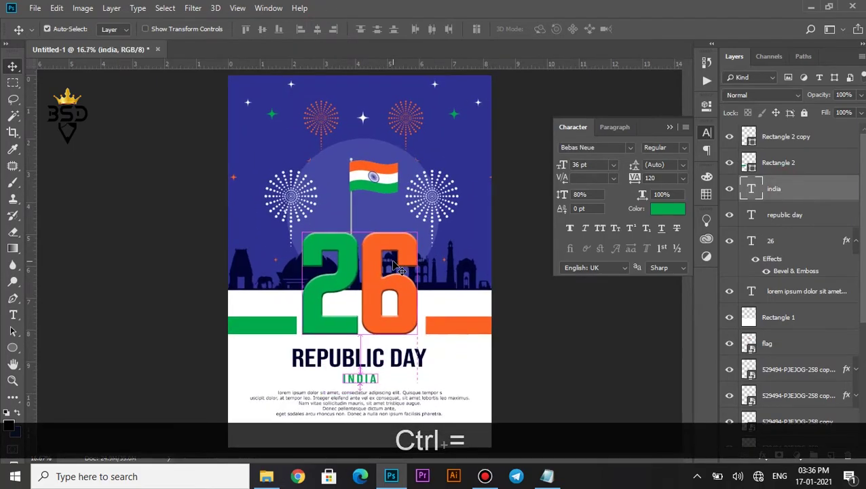
{"action": "key", "text": "ctrl+equal"}
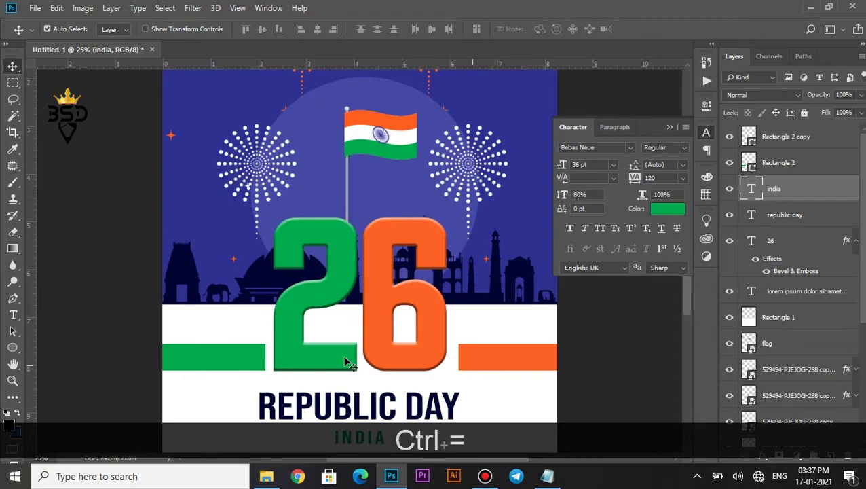
{"action": "right_click", "coordinate": [478, 365]}
{"action": "left_click", "coordinate": [495, 364]}
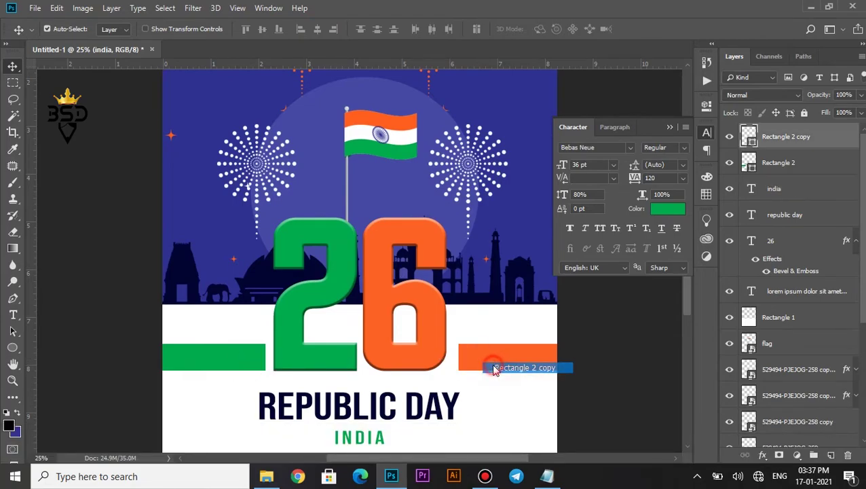
{"action": "key", "text": "Left"}
{"action": "key", "text": "Left"}
{"action": "key", "text": "Left"}
{"action": "key", "text": "Left"}
{"action": "key", "text": "Left"}
{"action": "key", "text": "Left"}
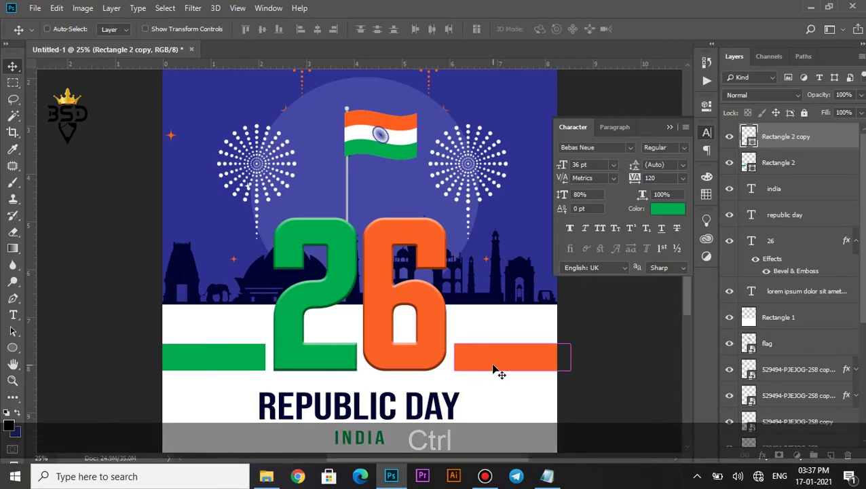
Add a new layer above all others, fill it with the blue background color and set its Fill to 0%
{"action": "key", "text": "ctrl+minus"}
{"action": "key", "text": "ctrl+minus"}
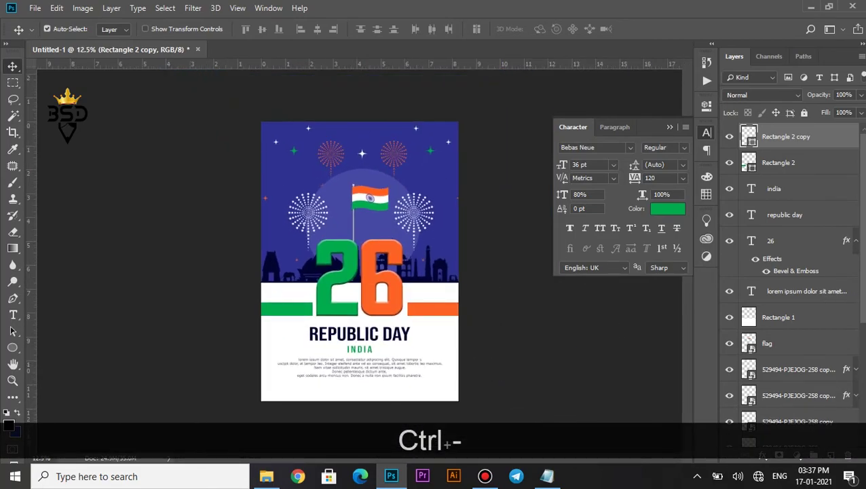
{"action": "left_click", "coordinate": [833, 455]}
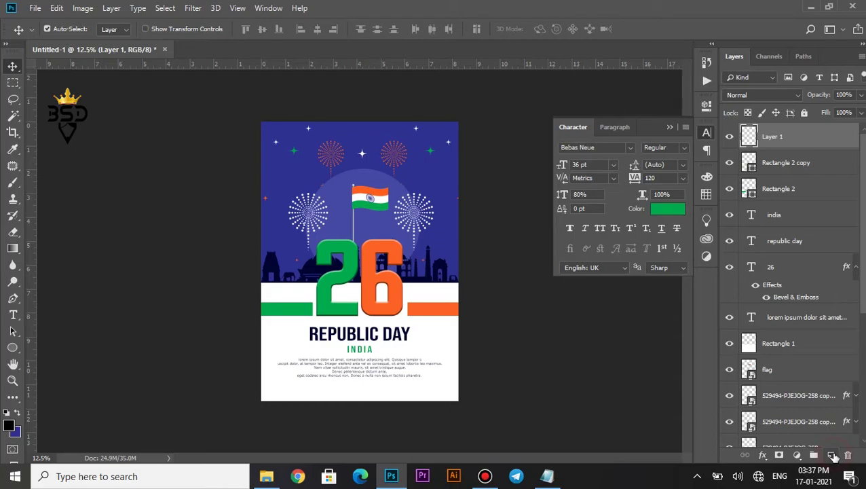
{"action": "key", "text": "ctrl+BackSpace"}
{"action": "left_click_drag", "start_coordinate": [824, 113], "coordinate": [760, 116]}
Give the new layer a white 68 px Stroke positioned Inside to frame the poster
{"action": "left_click", "coordinate": [762, 455]}
{"action": "left_click", "coordinate": [800, 362]}
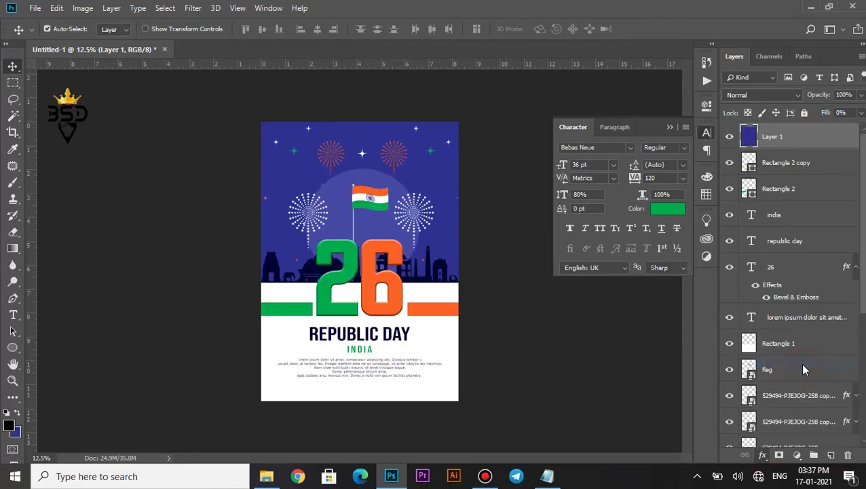
{"action": "left_click_drag", "start_coordinate": [597, 181], "coordinate": [609, 180]}
{"action": "left_click", "coordinate": [809, 163]}
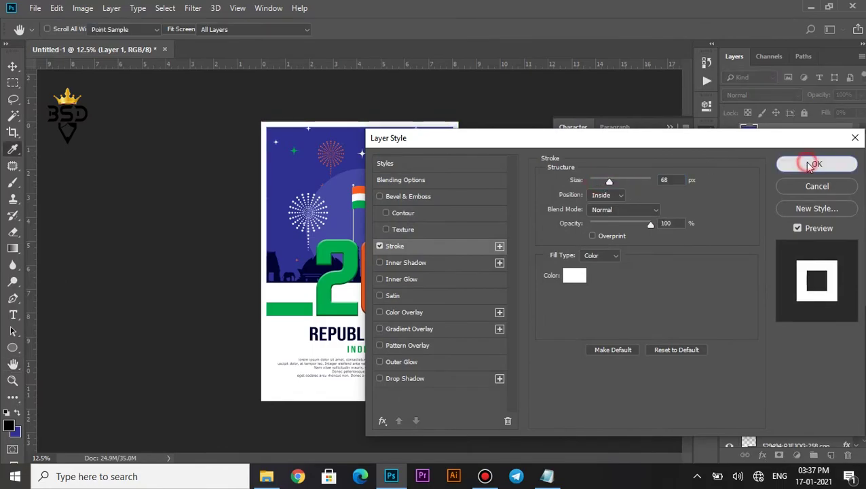
Fit the whole poster on screen and hide the character settings to view the full design
{"action": "key", "text": "x"}
{"action": "key", "text": "z"}
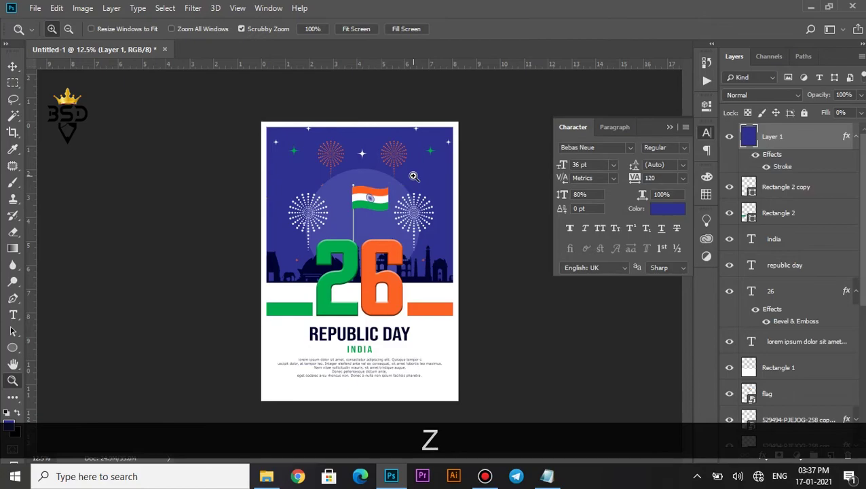
{"action": "right_click", "coordinate": [377, 172]}
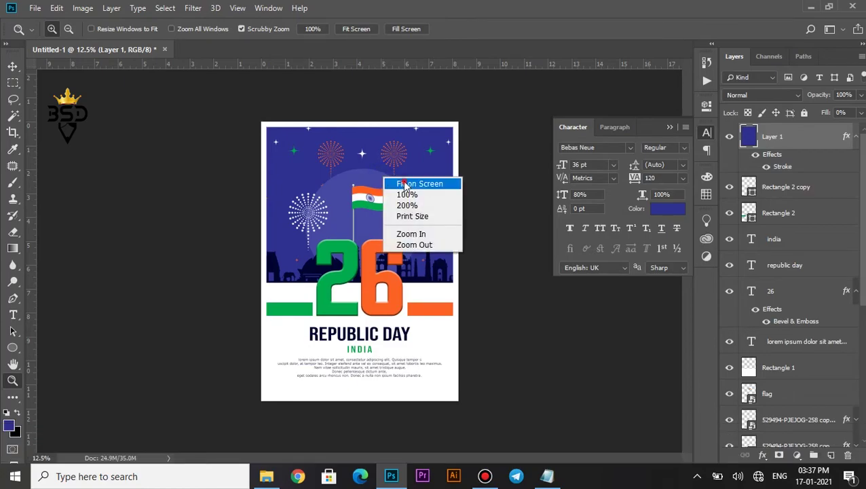
{"action": "left_click", "coordinate": [403, 181]}
{"action": "key", "text": "v"}
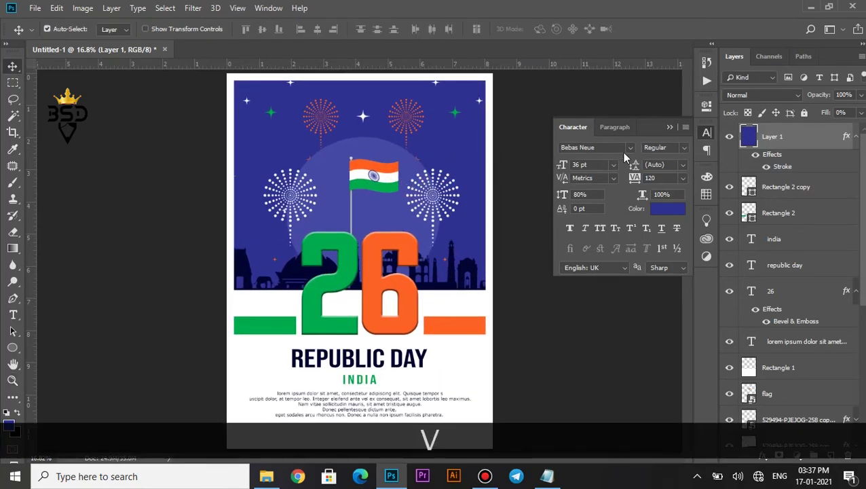
{"action": "left_click", "coordinate": [671, 129]}
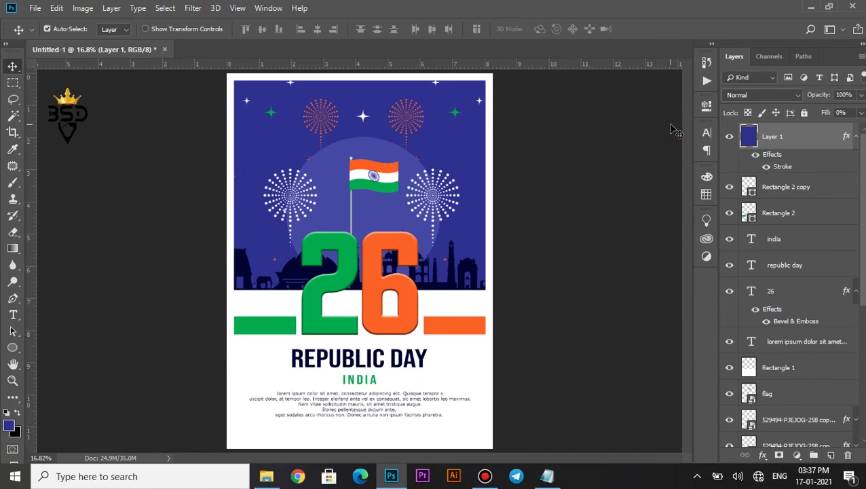